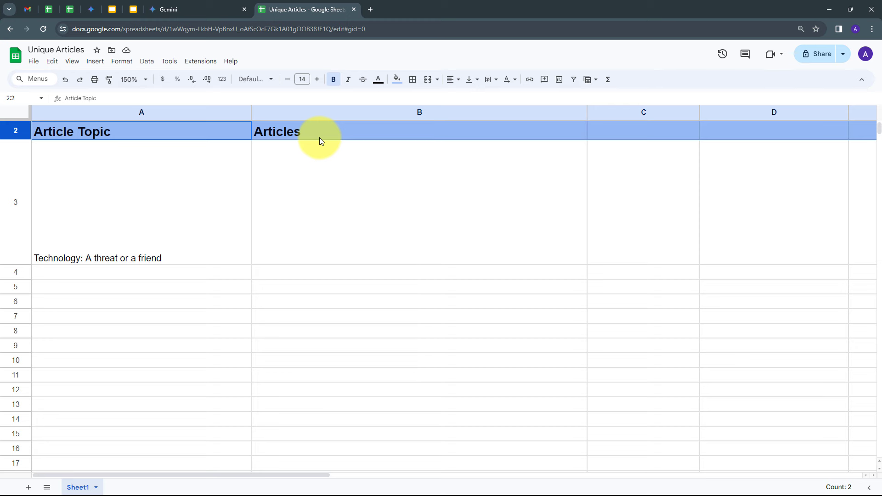
{"action": "left_click", "coordinate": [324, 241]}
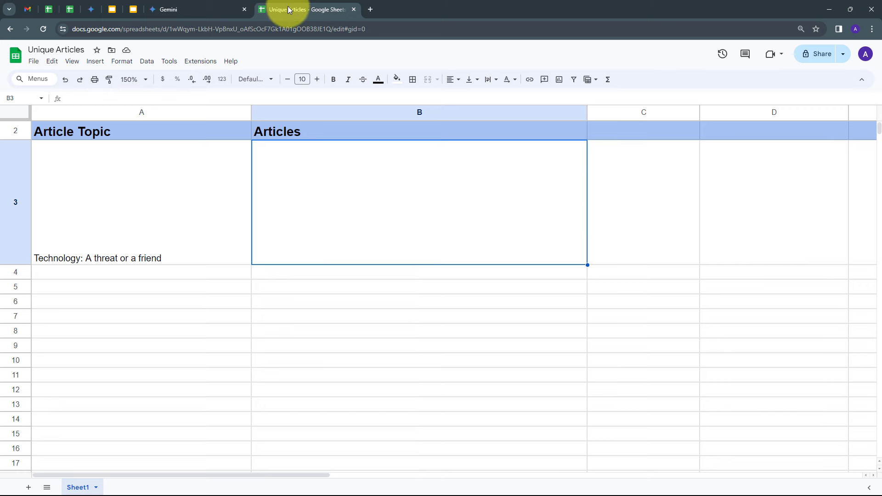
{"action": "left_click", "coordinate": [208, 8]}
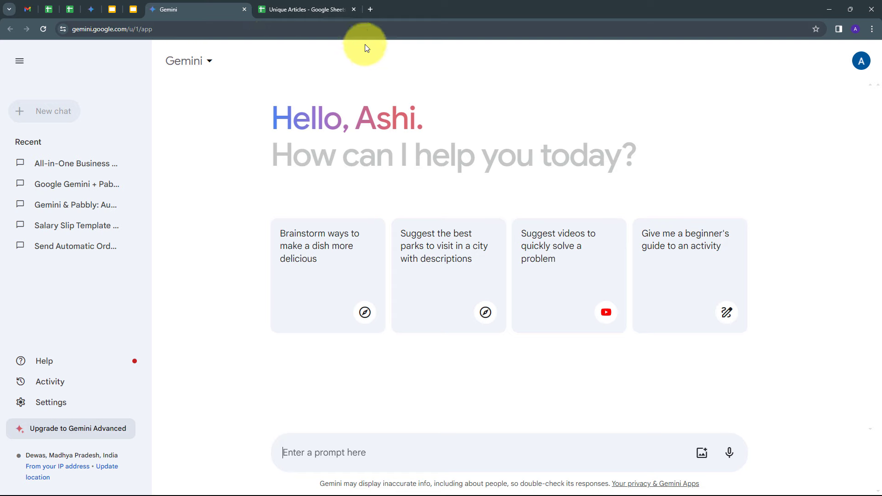
Open pabbly.com in a new browser tab, sign in, and access Pabbly Connect
{"action": "left_click", "coordinate": [371, 10]}
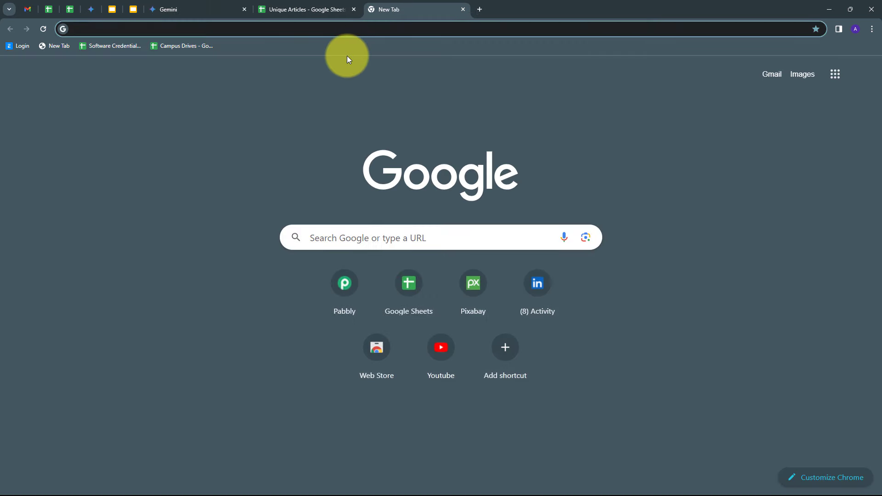
{"action": "type", "text": "pabbly.com"}
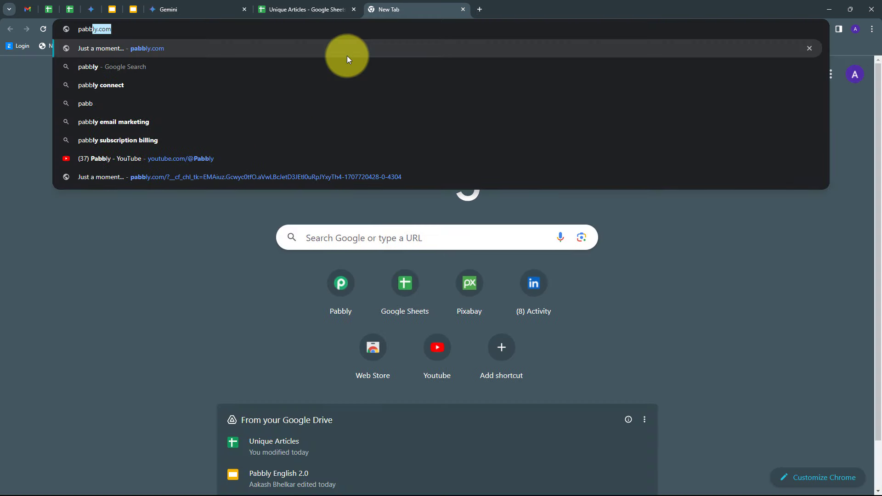
{"action": "key", "text": "Return"}
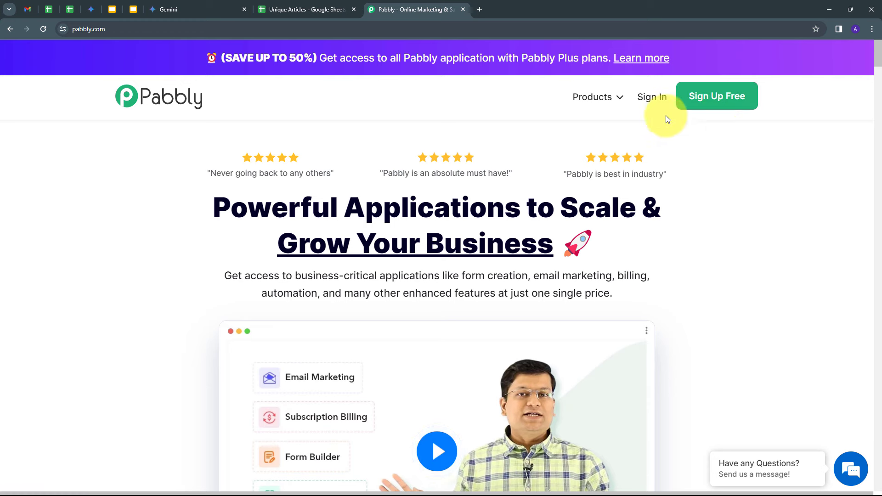
{"action": "left_click", "coordinate": [650, 97]}
{"action": "scroll", "coordinate": [150, 175], "scroll_direction": "down", "scroll_amount": 1}
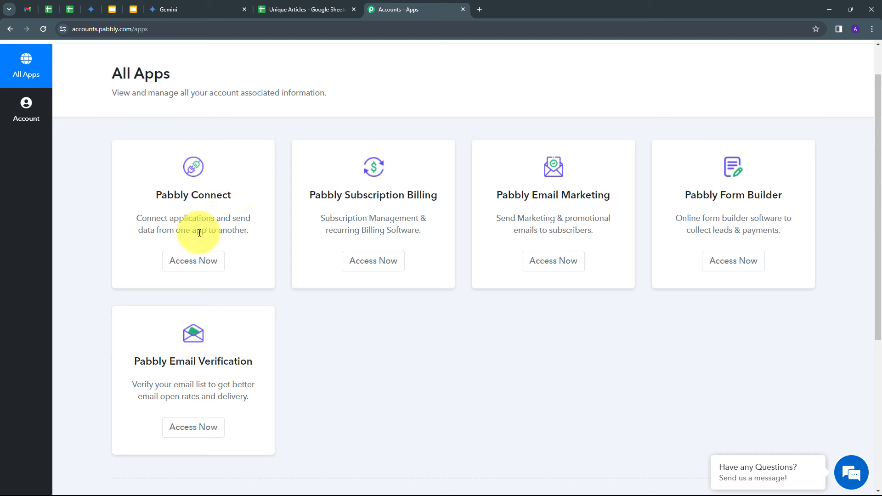
{"action": "left_click", "coordinate": [198, 263]}
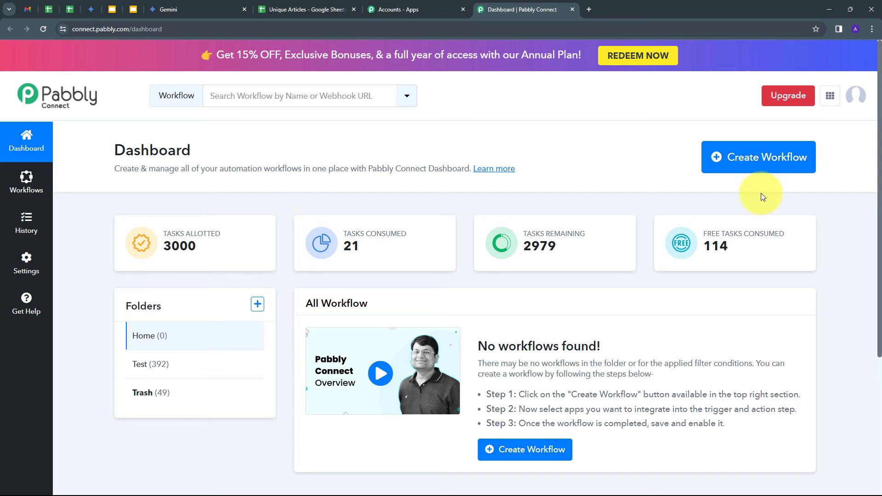
Create a workflow named "Generate 100% Unique Articles using Google Generative AI" in the Home folder
{"action": "left_click", "coordinate": [756, 163]}
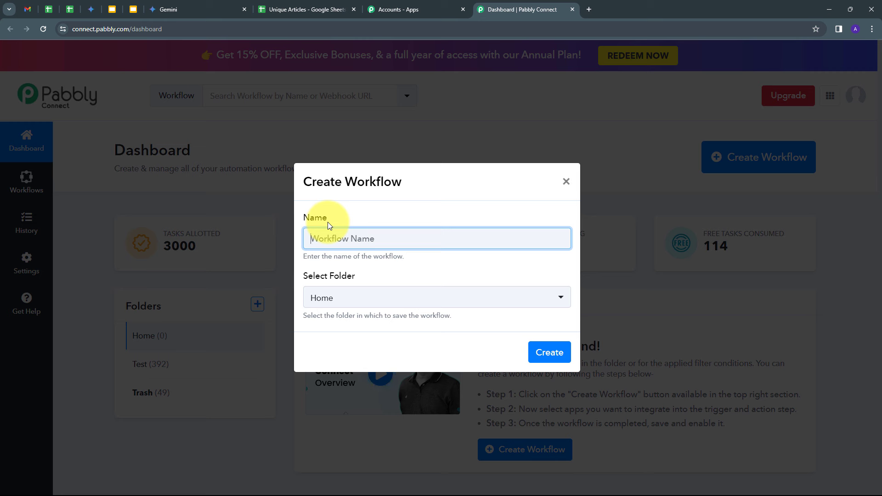
{"action": "type", "text": "Generate 100% Unique Articles using Google Generative AI"}
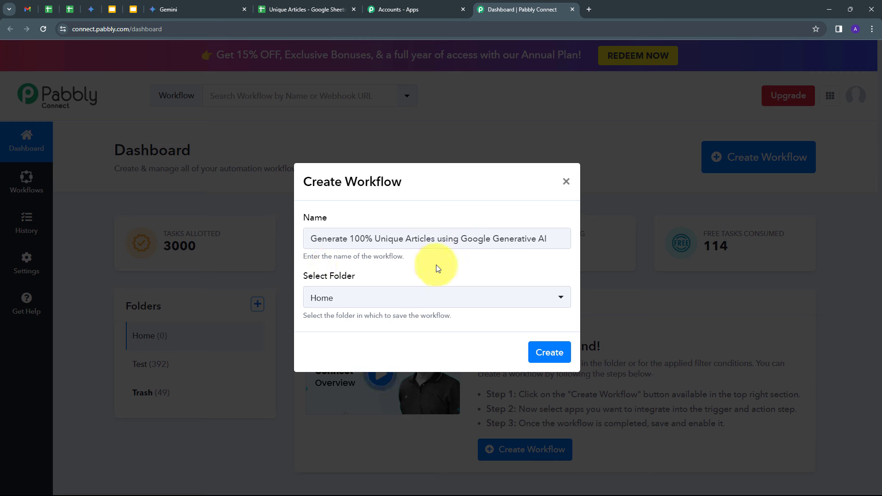
{"action": "left_click", "coordinate": [390, 296]}
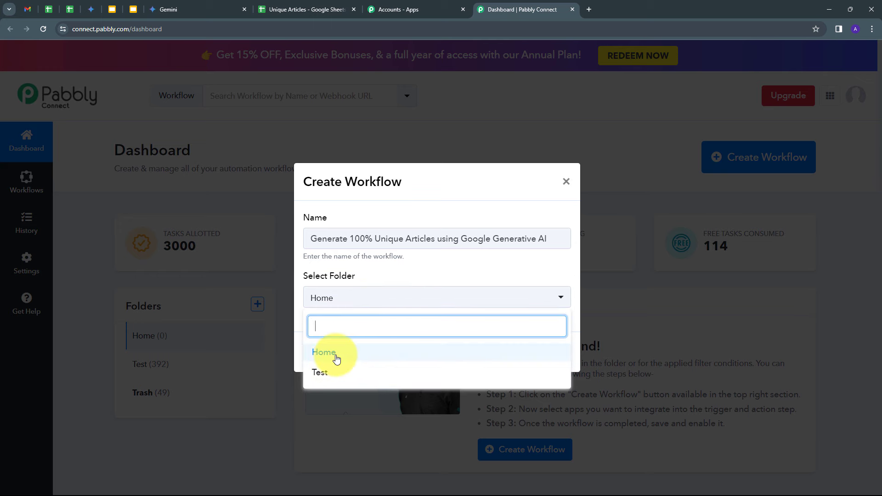
{"action": "left_click", "coordinate": [395, 351]}
{"action": "left_click", "coordinate": [548, 354]}
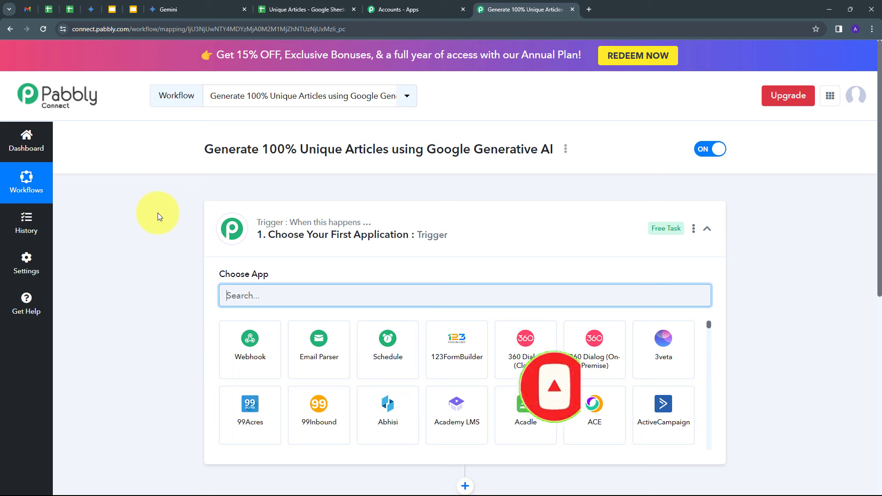
Set the workflow's trigger to Google Sheets with the event New or Updated Spreadsheet Row
{"action": "scroll", "coordinate": [158, 213], "scroll_direction": "down", "scroll_amount": 2}
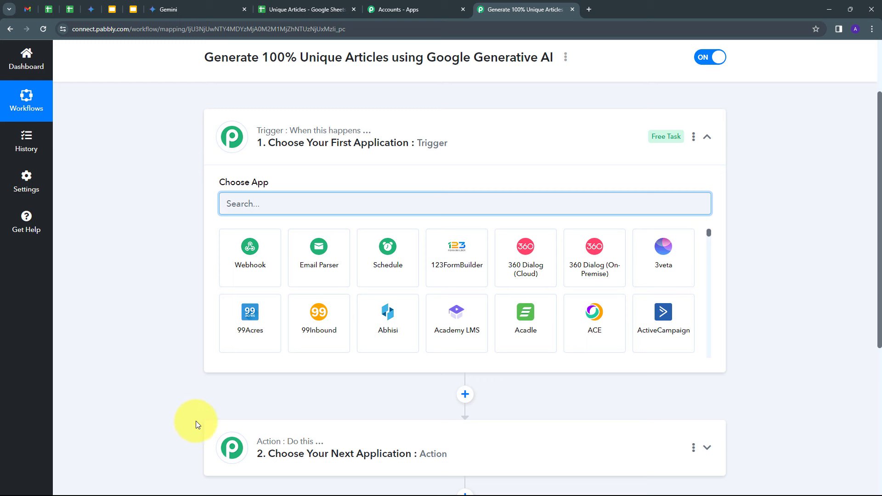
{"action": "scroll", "coordinate": [183, 390], "scroll_direction": "down", "scroll_amount": 1}
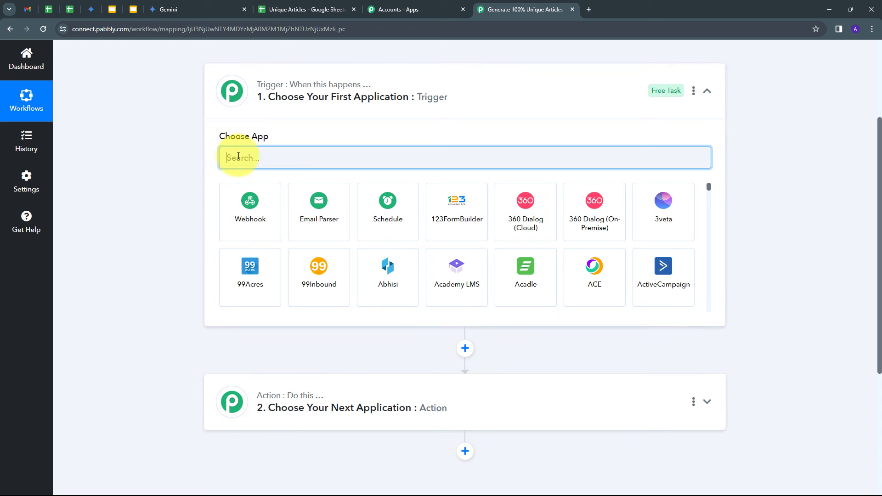
{"action": "type", "text": "goo"}
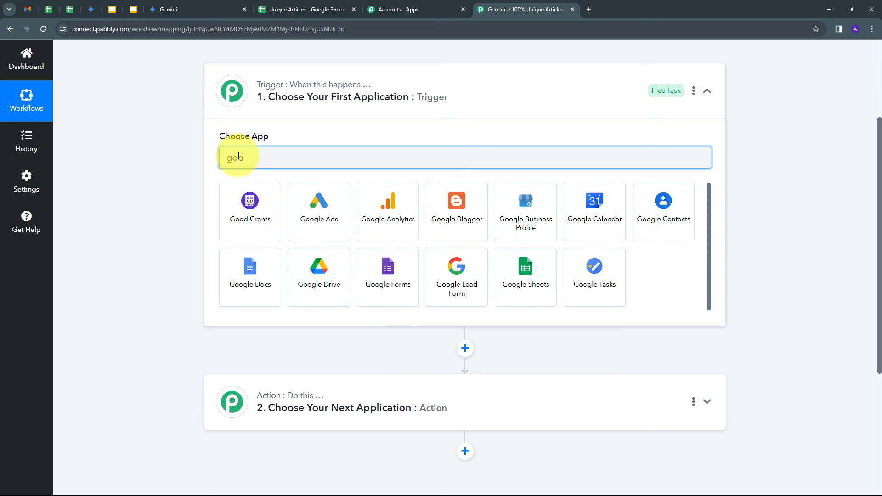
{"action": "left_click", "coordinate": [535, 283]}
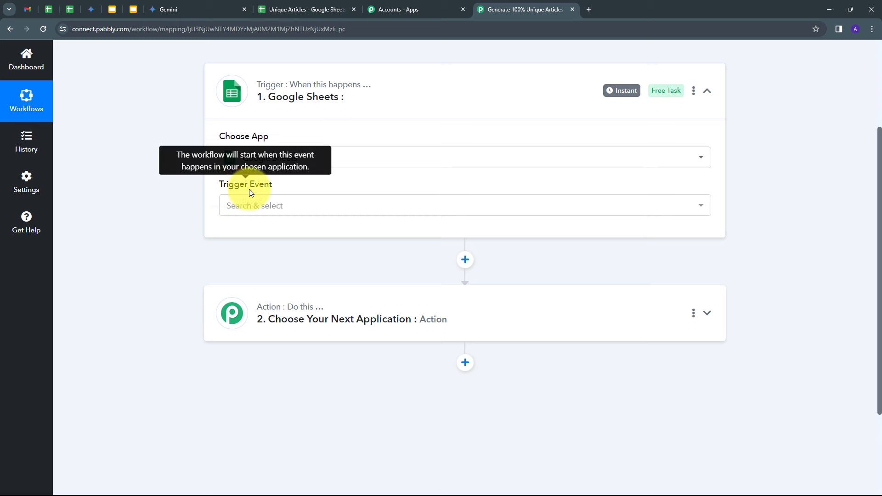
{"action": "left_click", "coordinate": [374, 202]}
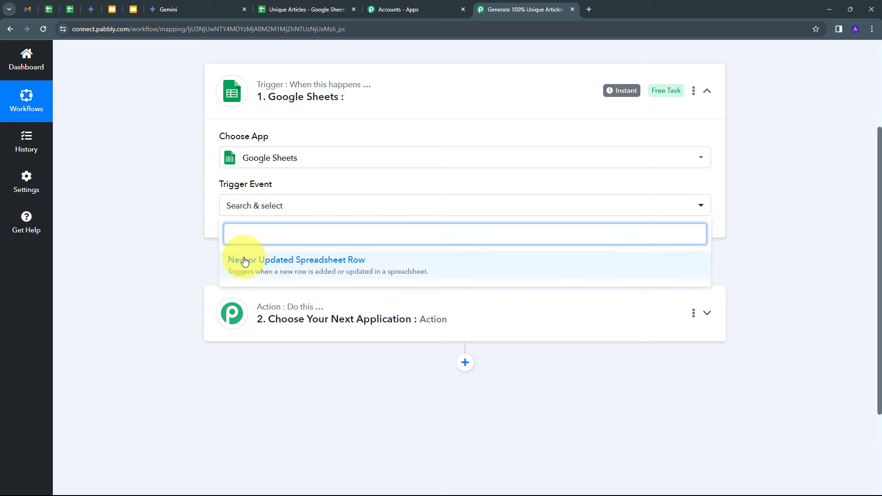
{"action": "left_click", "coordinate": [306, 266]}
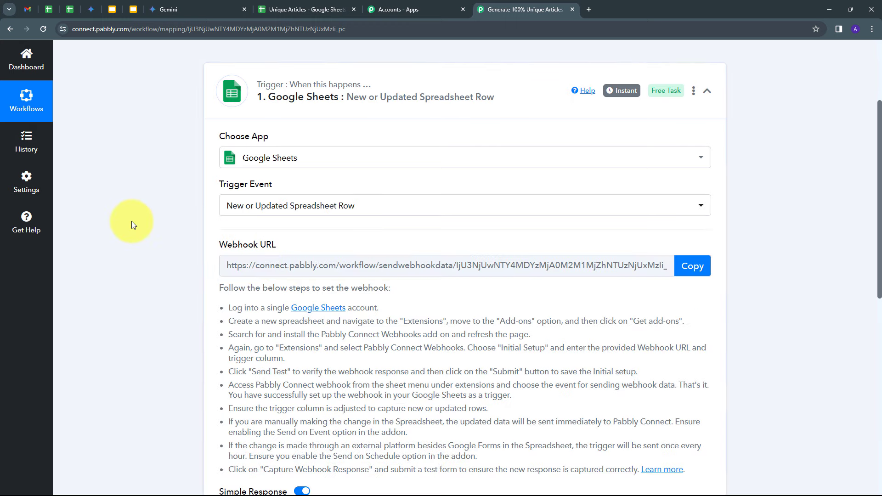
Review the webhook setup instructions and copy the Google Sheets trigger's webhook URL
{"action": "scroll", "coordinate": [246, 269], "scroll_direction": "down", "scroll_amount": 1}
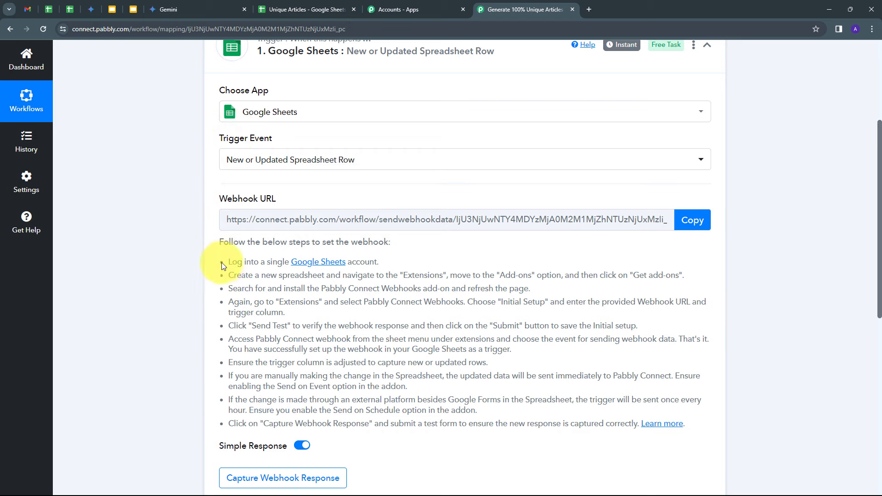
{"action": "left_click_drag", "start_coordinate": [228, 261], "coordinate": [638, 451]}
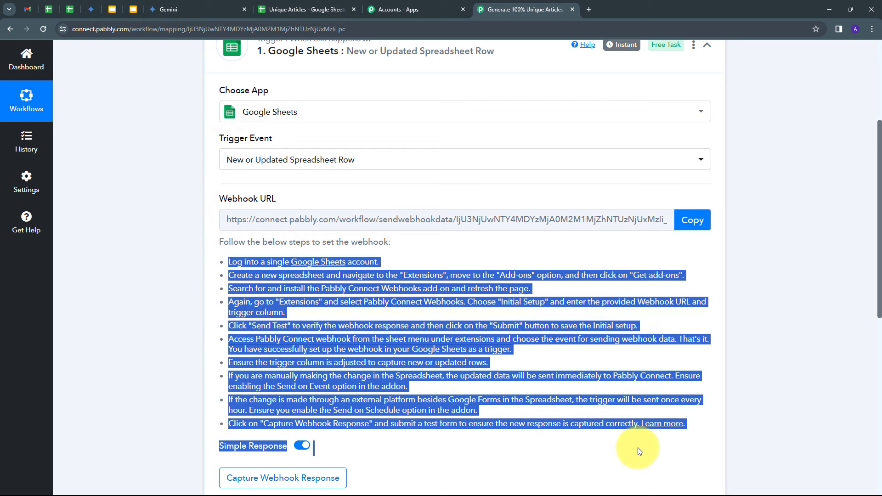
{"action": "left_click", "coordinate": [511, 442]}
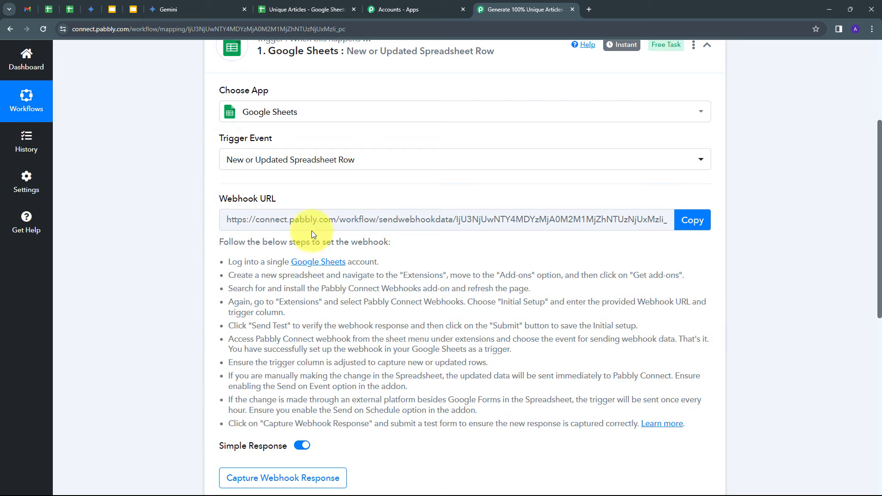
{"action": "left_click", "coordinate": [685, 225]}
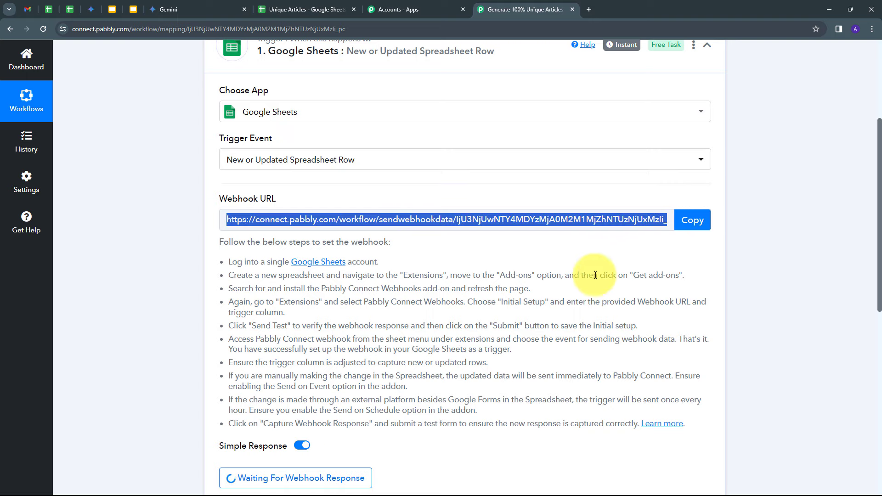
Switch to the Unique Articles spreadsheet and look up the Pabbly Connect Webhooks add-on in the Google Workspace Marketplace
{"action": "left_click", "coordinate": [303, 9]}
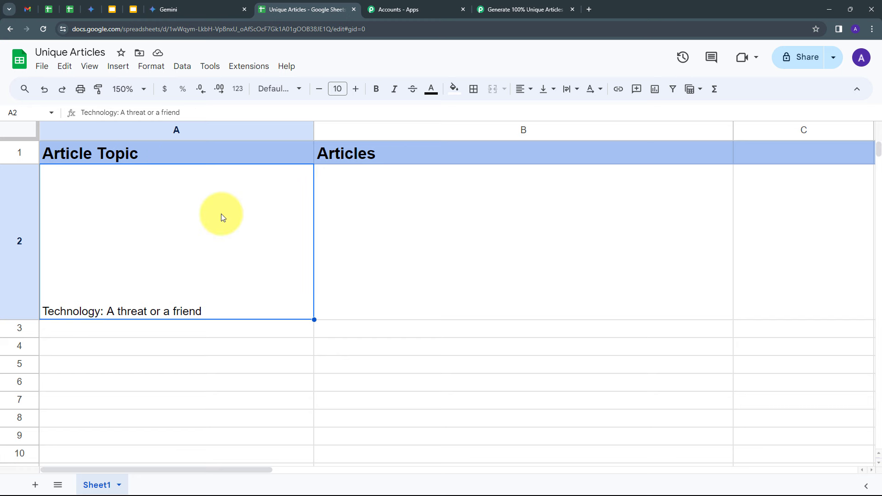
{"action": "left_click", "coordinate": [232, 71]}
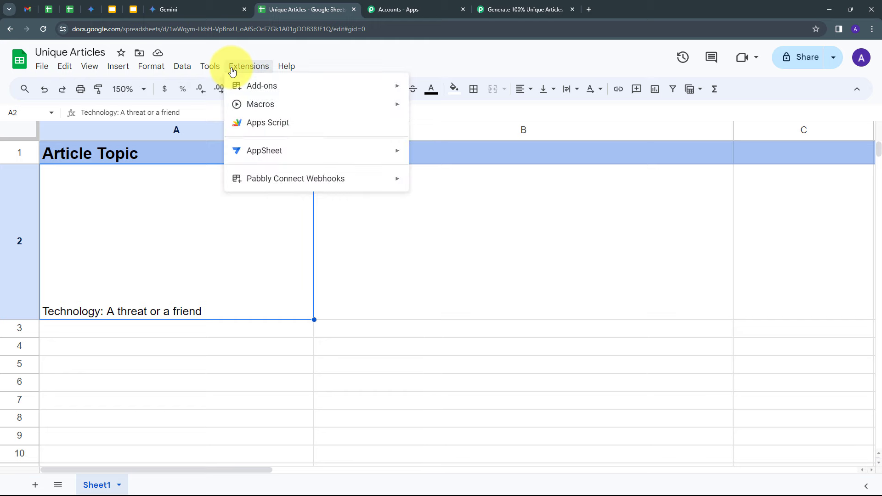
{"action": "mouse_move", "coordinate": [364, 89]}
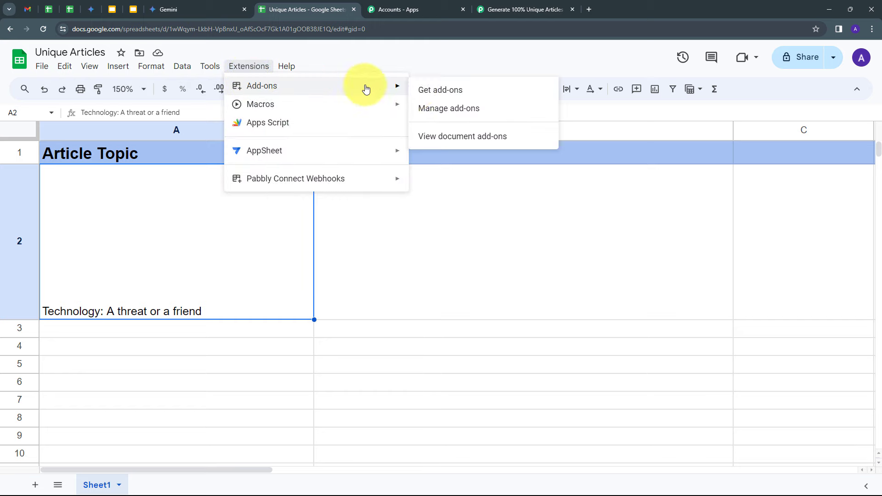
{"action": "left_click", "coordinate": [462, 96]}
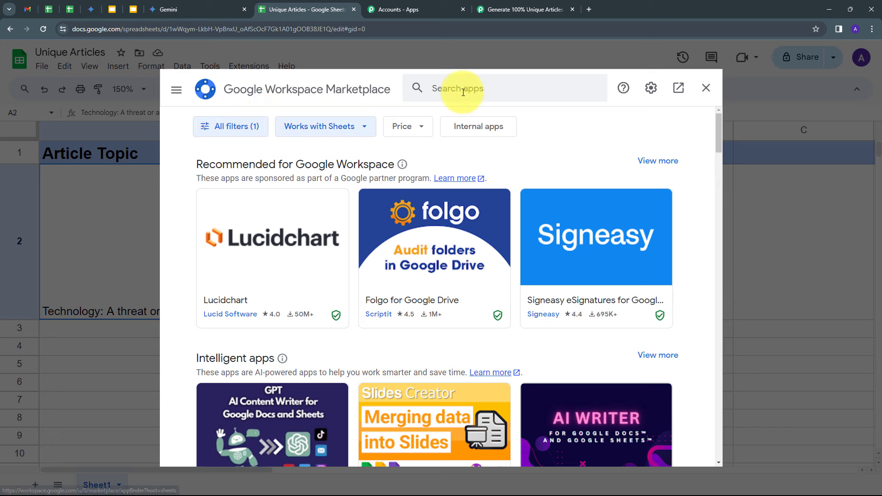
{"action": "left_click", "coordinate": [448, 88]}
{"action": "type", "text": "pabb"}
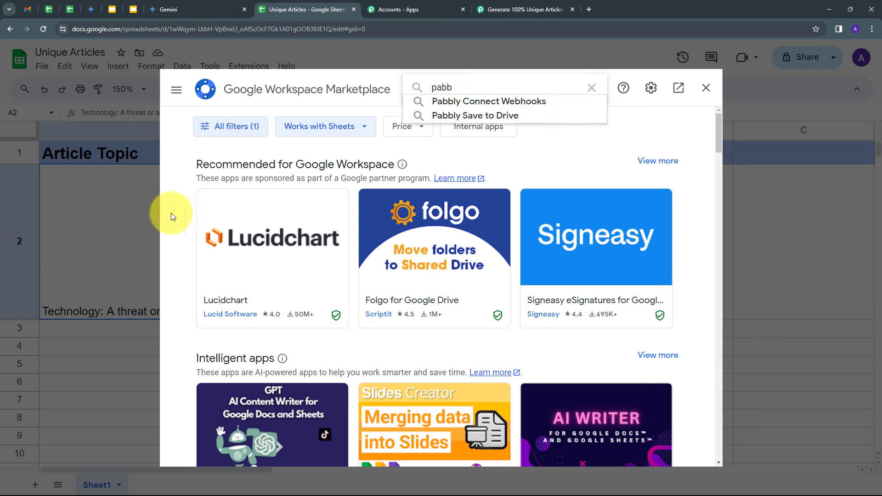
{"action": "left_click", "coordinate": [466, 102]}
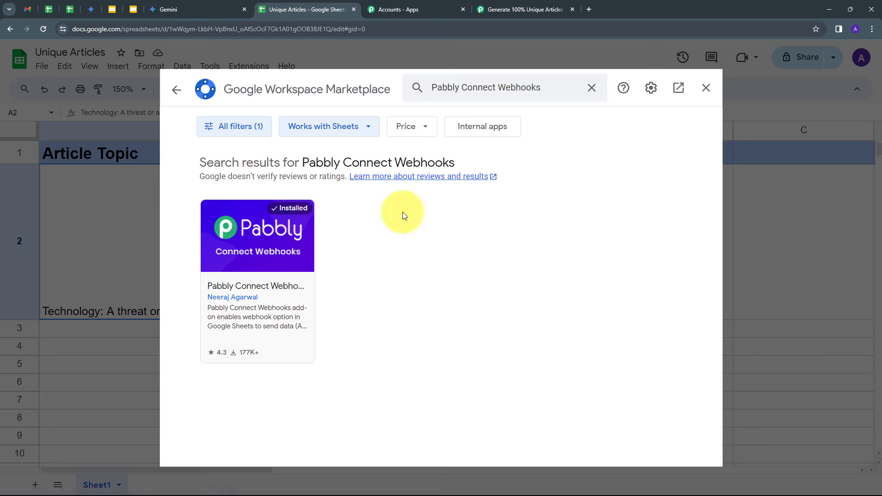
{"action": "left_click", "coordinate": [705, 88]}
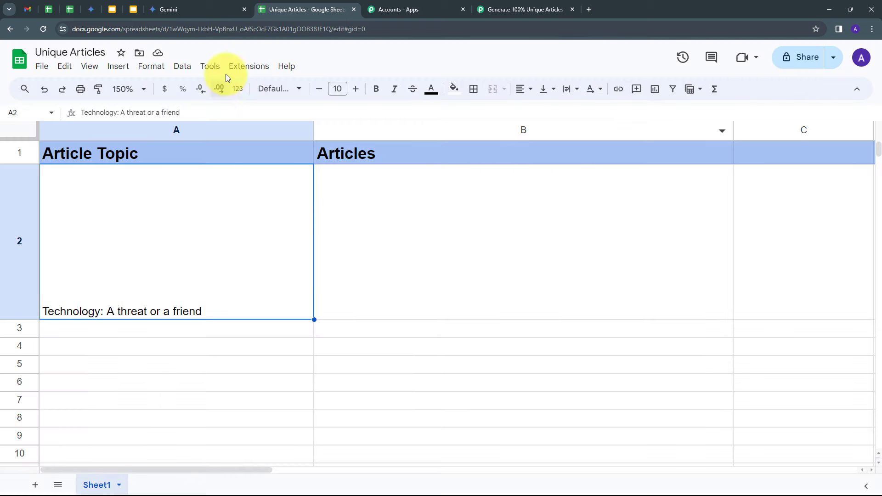
In the Pabbly Connect Webhooks initial setup, paste the copied webhook URL, set the trigger column to A, and send test data
{"action": "left_click", "coordinate": [248, 68]}
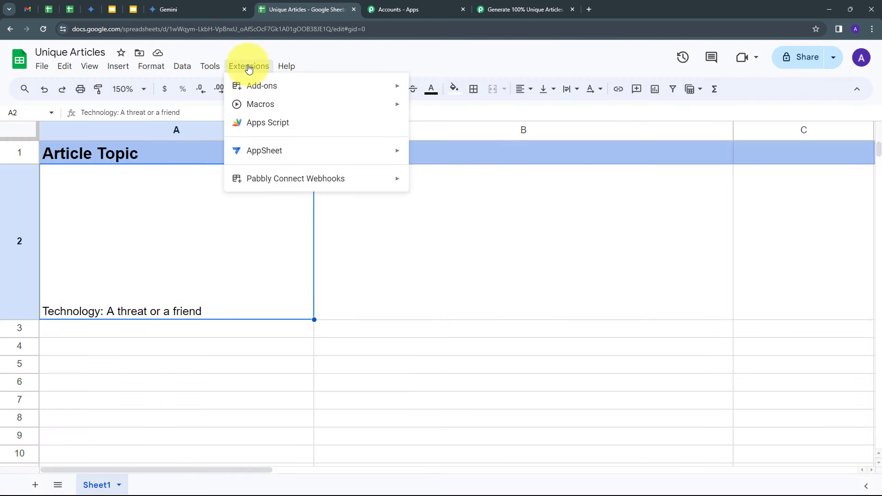
{"action": "mouse_move", "coordinate": [251, 177]}
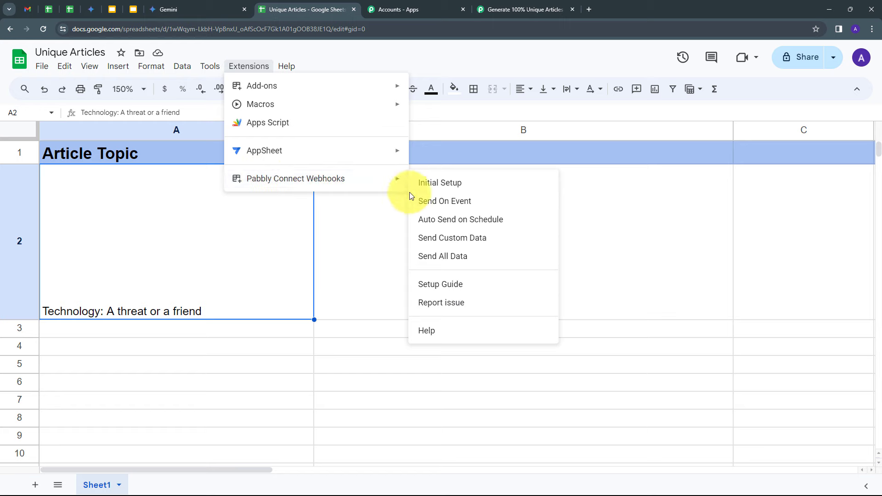
{"action": "left_click", "coordinate": [454, 184]}
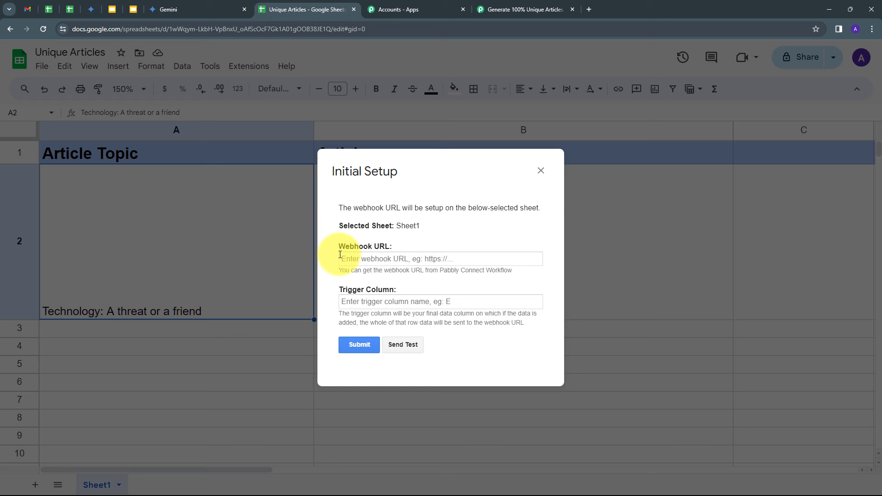
{"action": "left_click", "coordinate": [349, 254]}
{"action": "key", "text": "ctrl+v"}
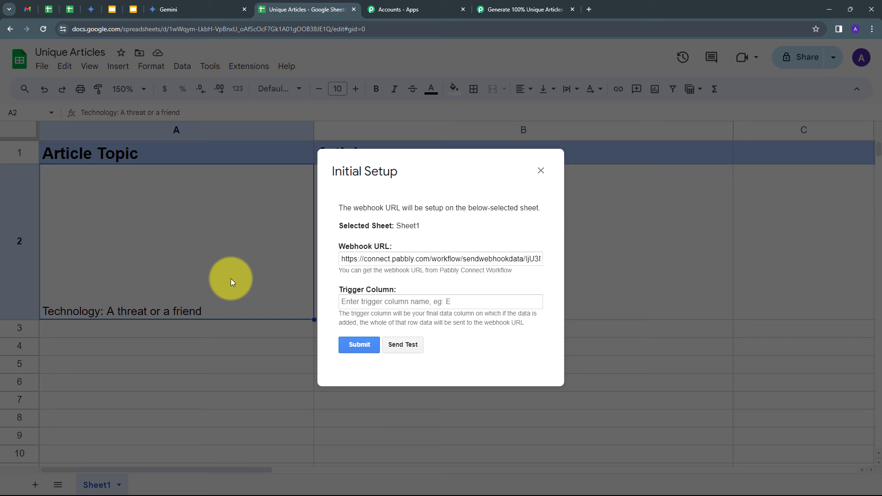
{"action": "left_click", "coordinate": [354, 303]}
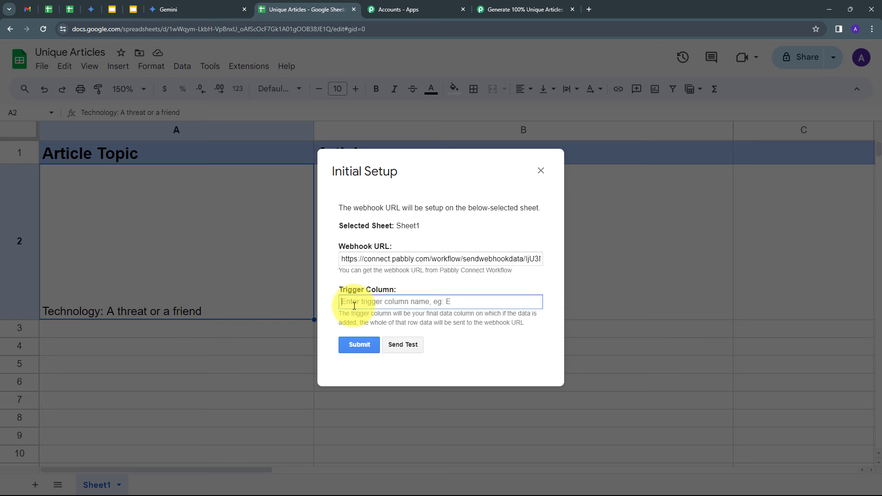
{"action": "type", "text": "A"}
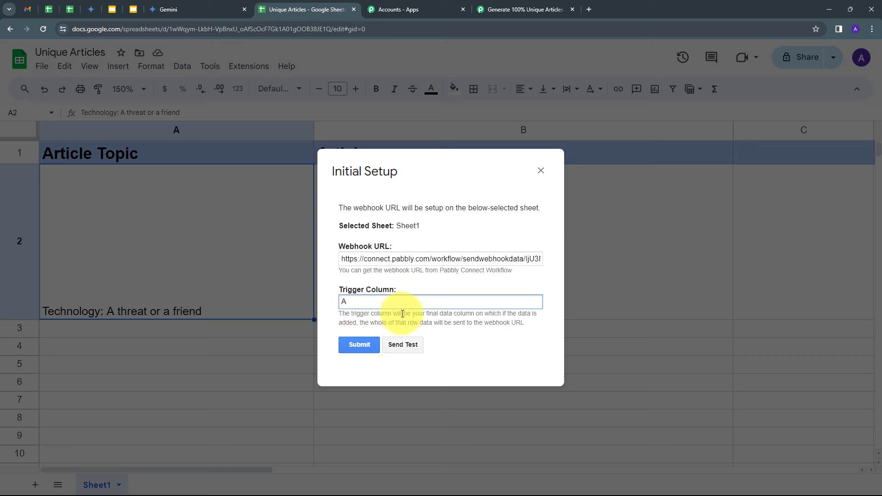
{"action": "left_click", "coordinate": [404, 345]}
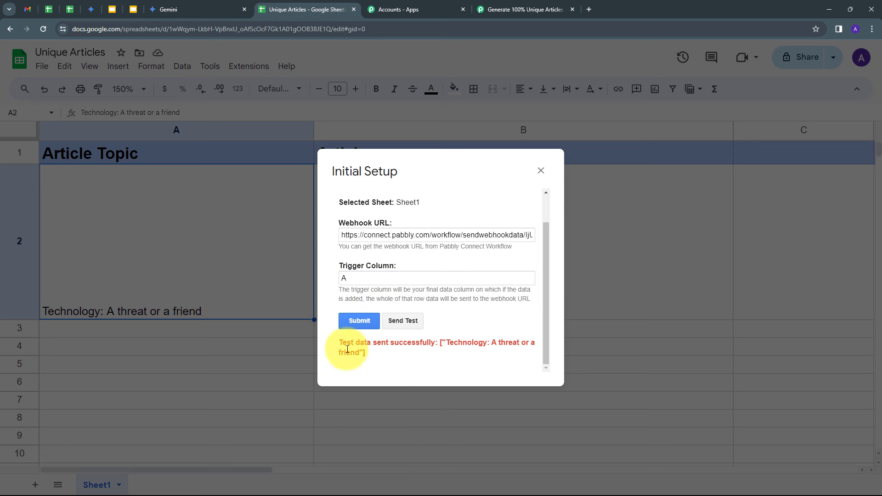
Submit the Pabbly Connect Webhooks initial setup, close it, and enable Send On Event for the spreadsheet
{"action": "left_click", "coordinate": [360, 321]}
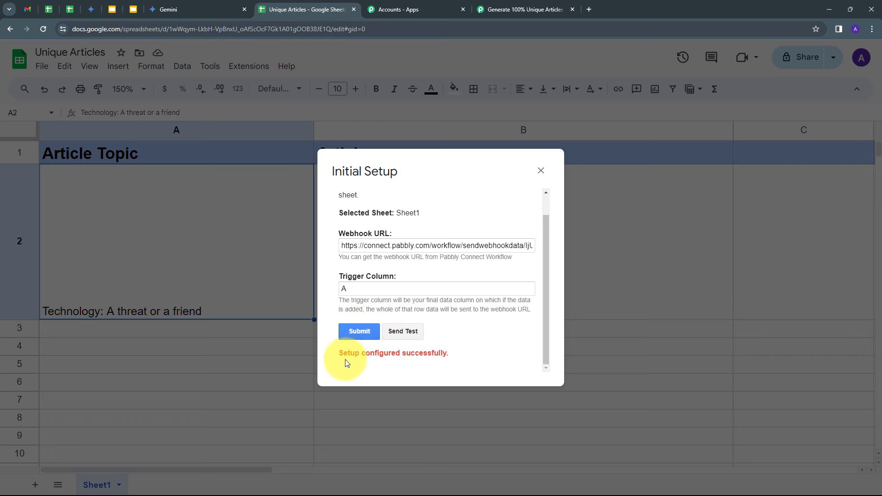
{"action": "left_click", "coordinate": [541, 171]}
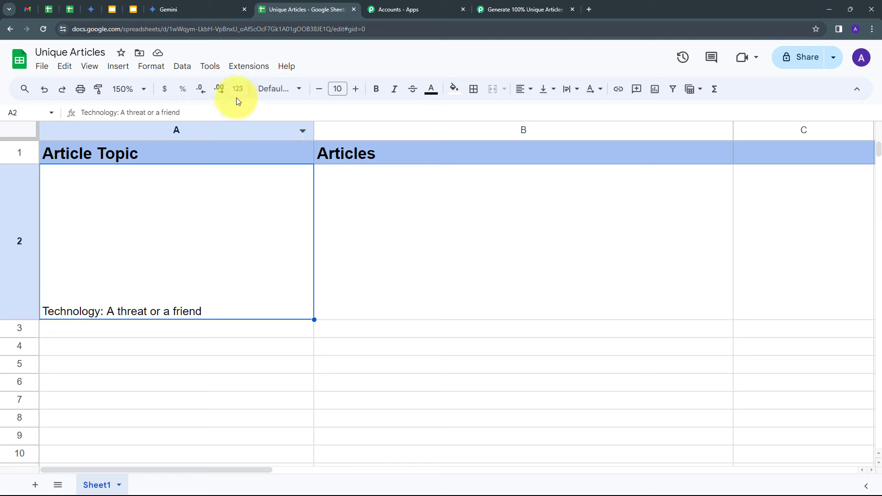
{"action": "left_click", "coordinate": [252, 69]}
{"action": "mouse_move", "coordinate": [270, 183]}
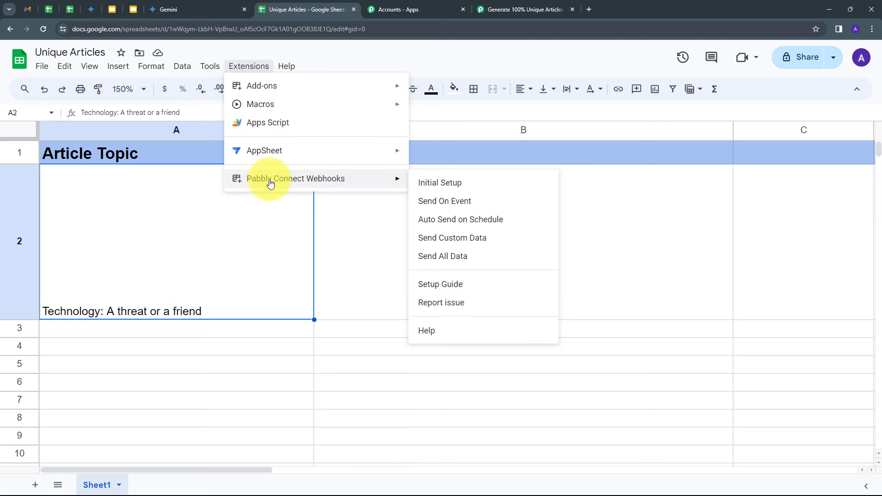
{"action": "left_click", "coordinate": [436, 203]}
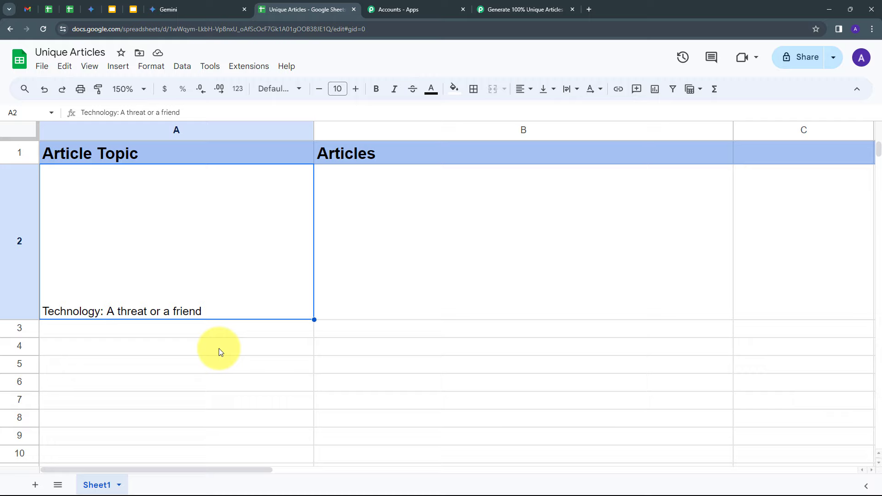
Switch to the Pabbly Connect workflow and examine the trigger's received response, checking the trigger column, spreadsheet name and article topic
{"action": "left_click", "coordinate": [524, 9]}
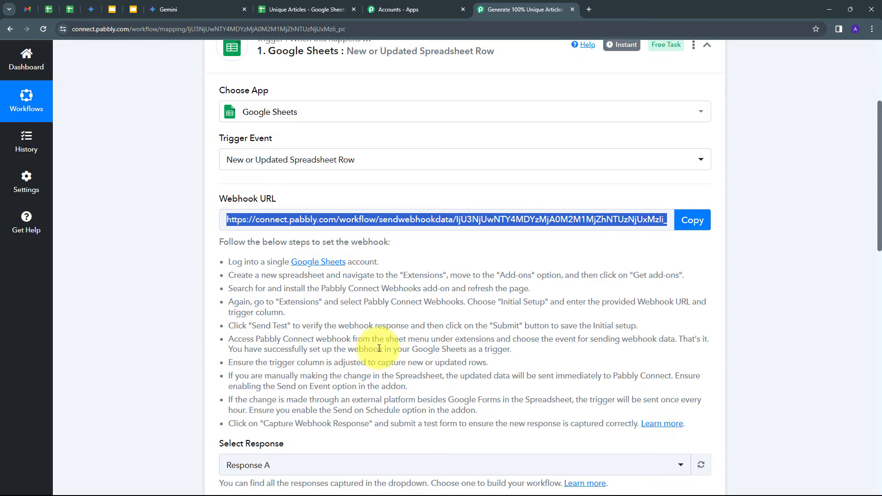
{"action": "scroll", "coordinate": [466, 342], "scroll_direction": "down", "scroll_amount": 8}
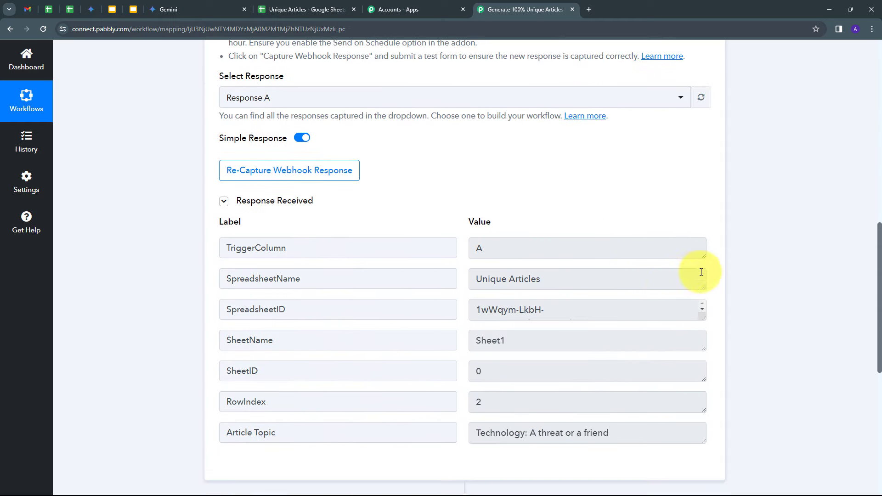
{"action": "left_click_drag", "start_coordinate": [496, 244], "coordinate": [466, 255]}
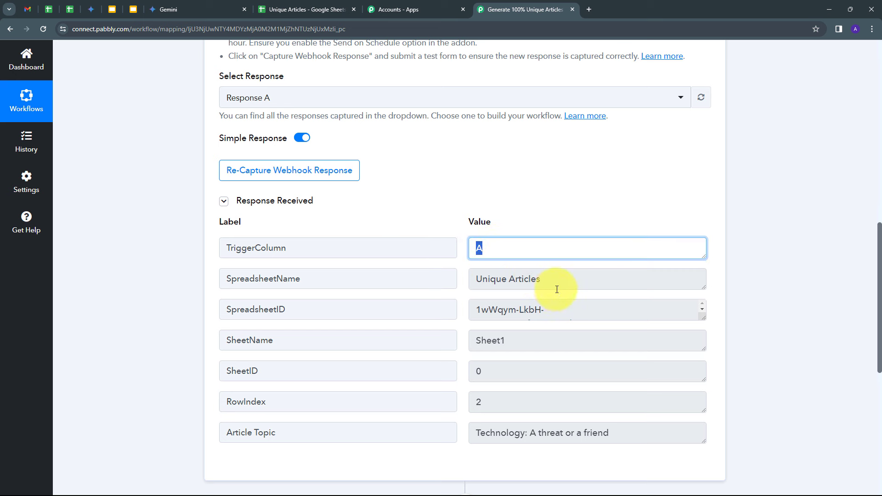
{"action": "left_click_drag", "start_coordinate": [559, 279], "coordinate": [448, 281]}
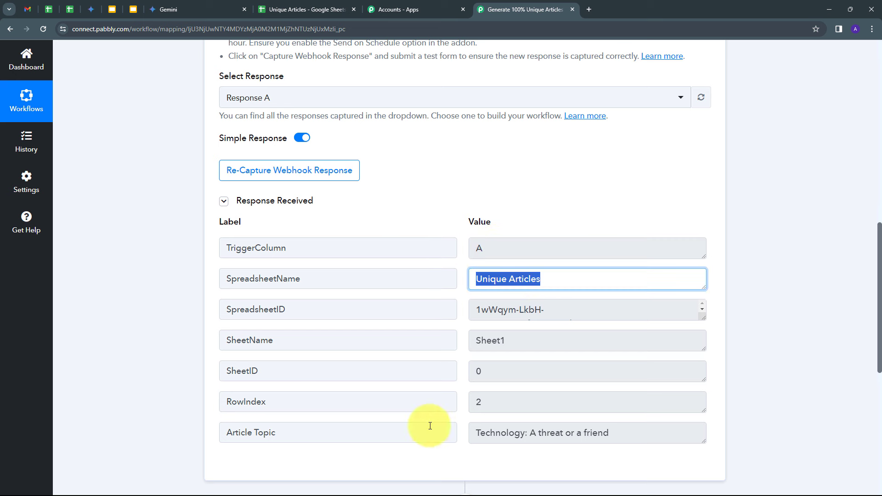
{"action": "left_click_drag", "start_coordinate": [630, 431], "coordinate": [437, 453]}
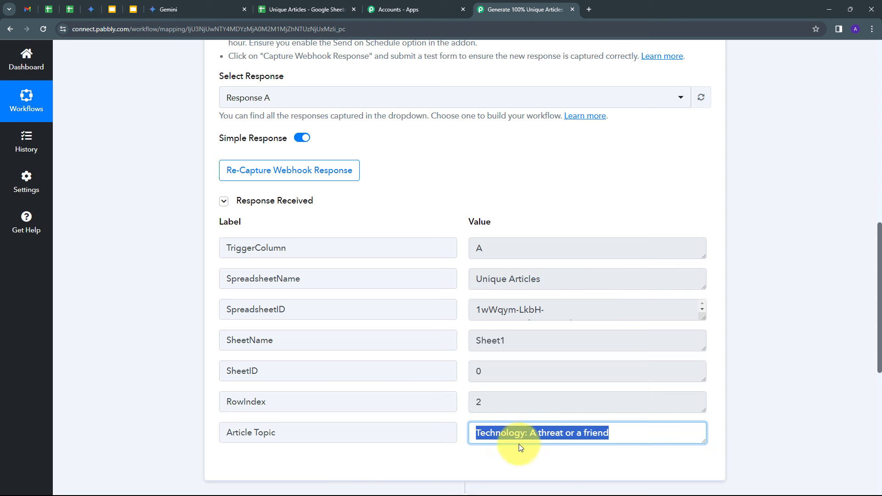
{"action": "scroll", "coordinate": [533, 360], "scroll_direction": "down", "scroll_amount": 2}
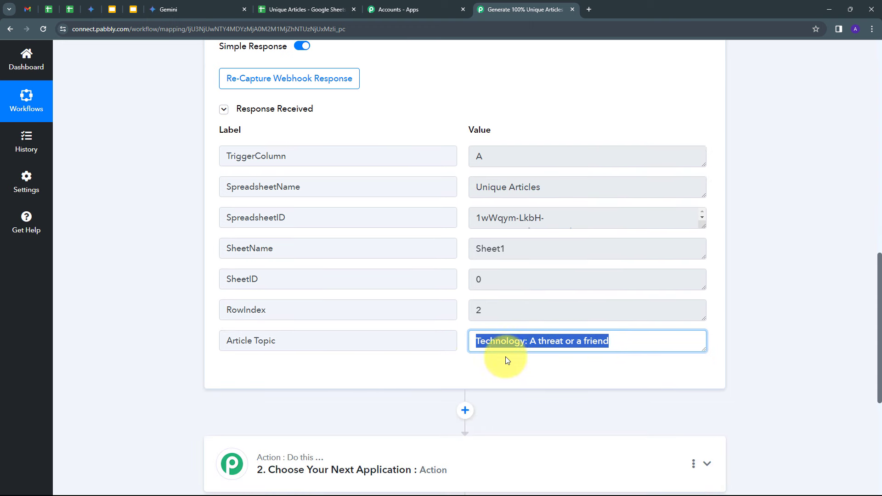
{"action": "scroll", "coordinate": [496, 365], "scroll_direction": "up", "scroll_amount": 1}
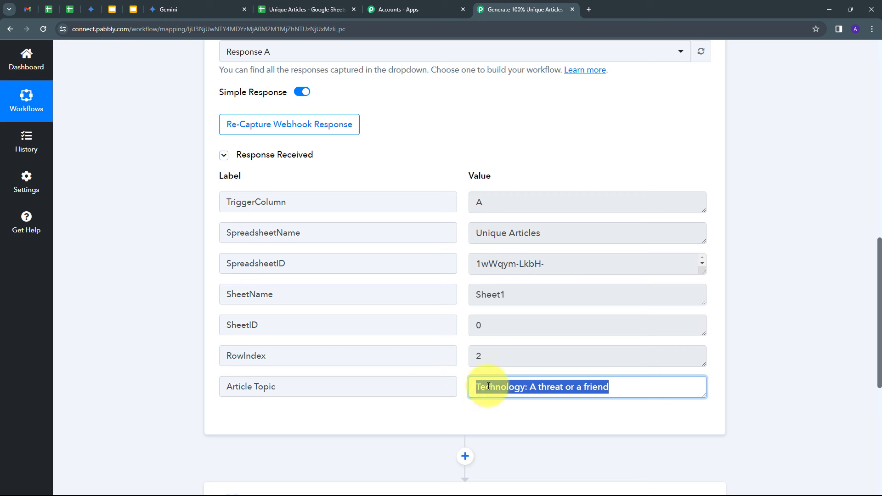
{"action": "left_click", "coordinate": [439, 413]}
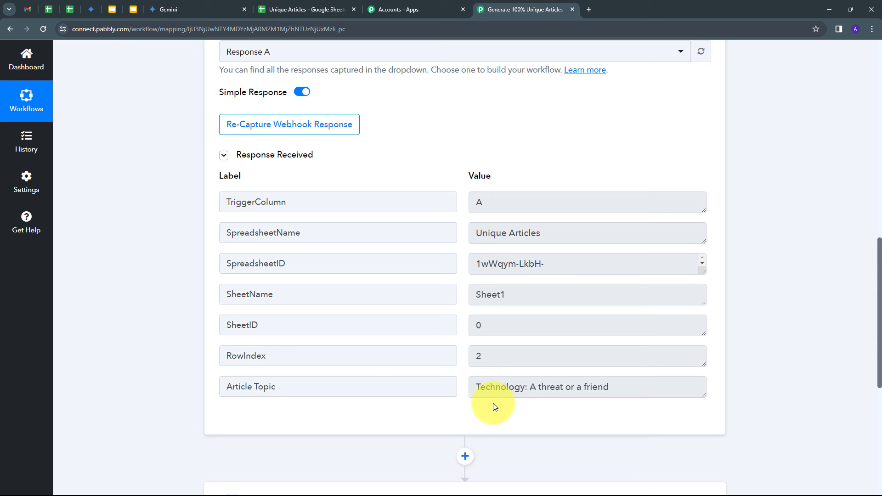
Set the workflow's action step to Google Generative AI with the action event Generate Content
{"action": "scroll", "coordinate": [746, 374], "scroll_direction": "down", "scroll_amount": 2}
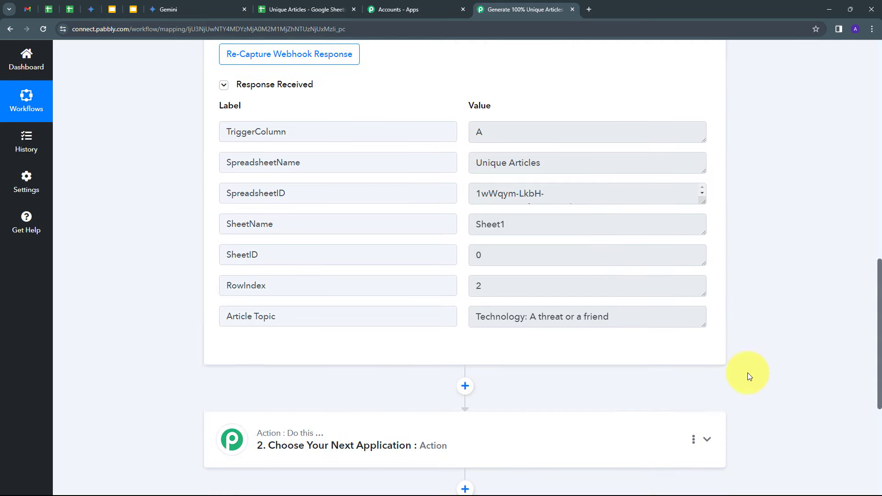
{"action": "left_click", "coordinate": [491, 407]}
{"action": "left_click", "coordinate": [307, 236]}
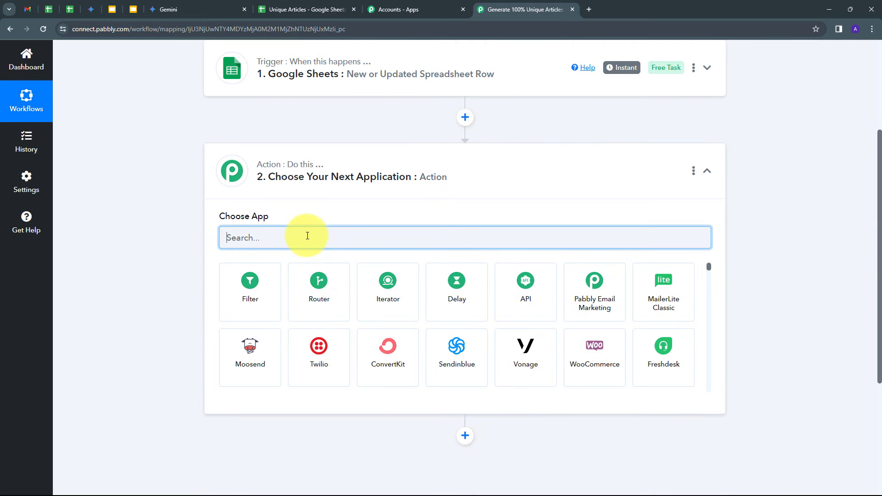
{"action": "type", "text": "google ge"}
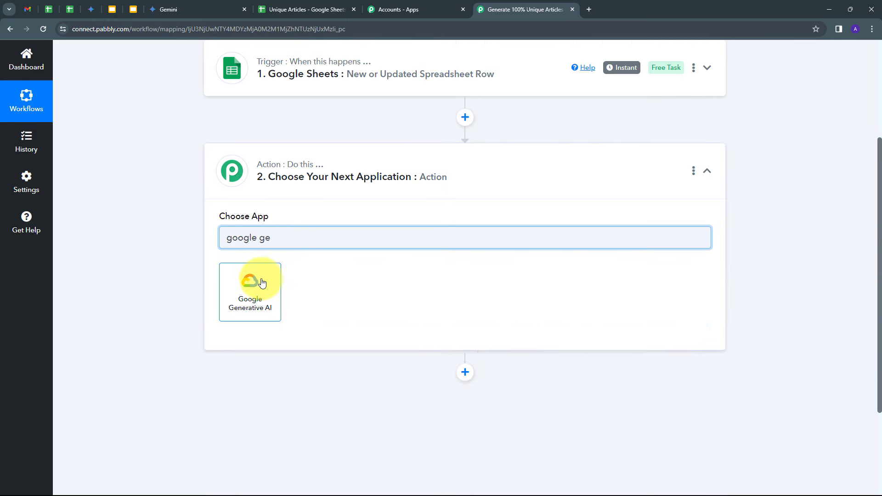
{"action": "left_click", "coordinate": [249, 292]}
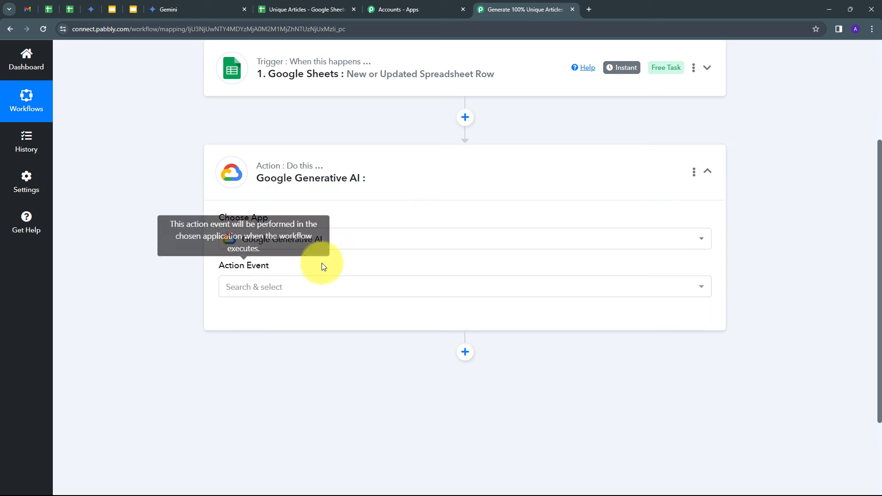
{"action": "left_click", "coordinate": [375, 287]}
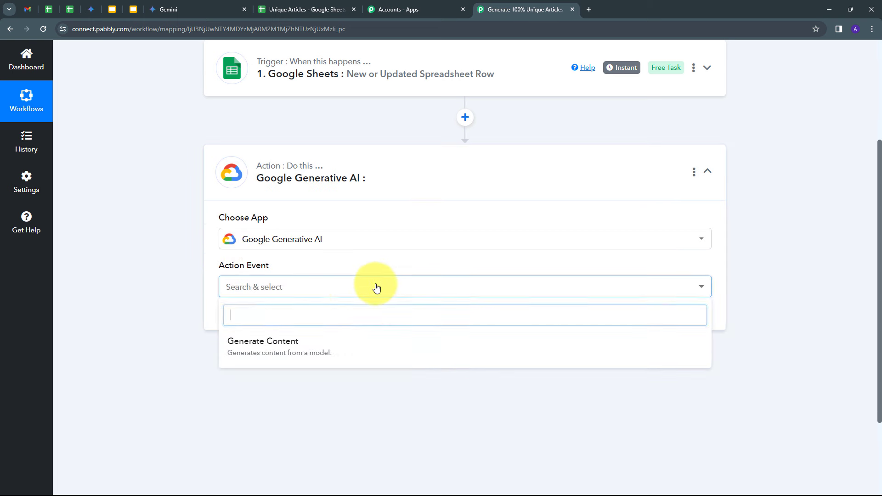
{"action": "left_click", "coordinate": [269, 352]}
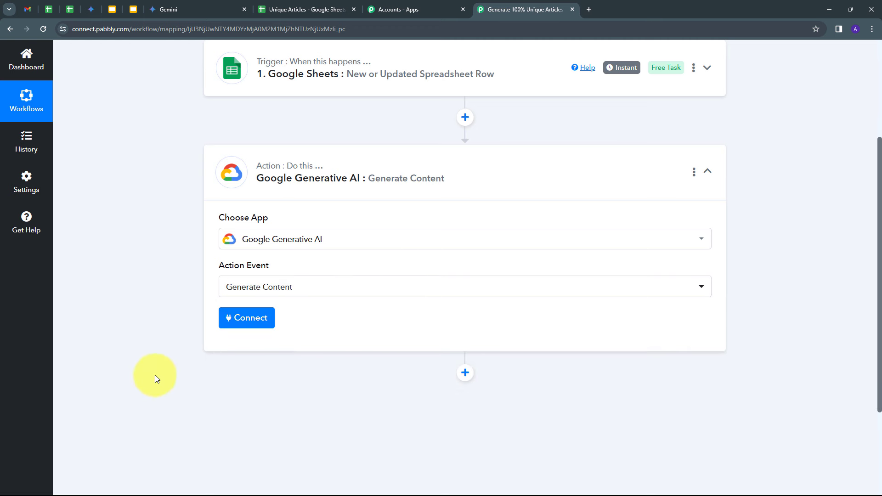
Start adding a new Google Generative AI connection and open the linked Google AI Studio site
{"action": "left_click", "coordinate": [254, 327]}
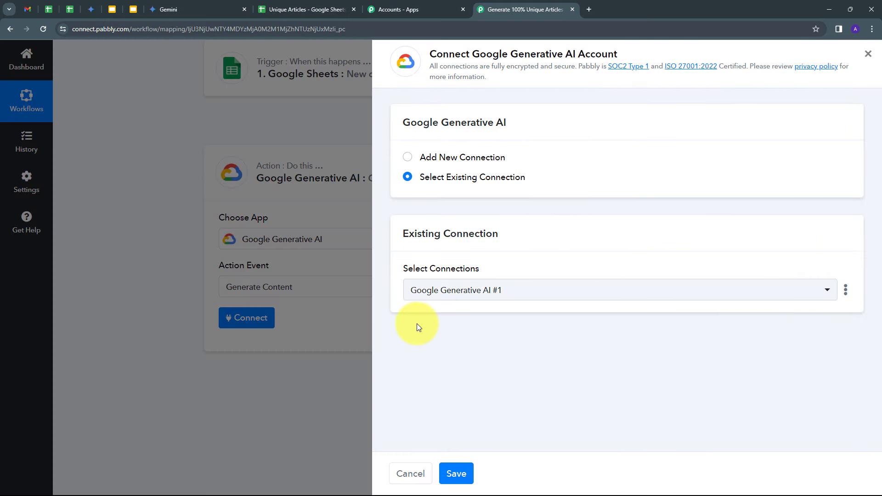
{"action": "left_click", "coordinate": [453, 158]}
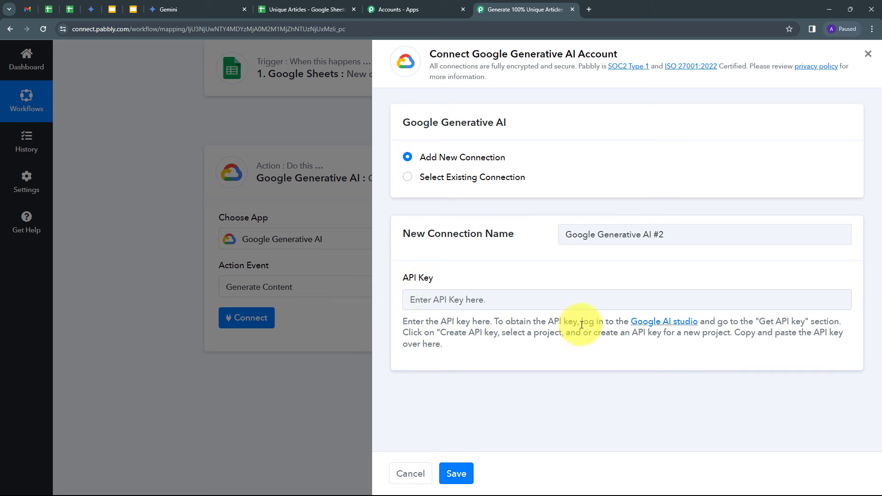
{"action": "left_click", "coordinate": [654, 326]}
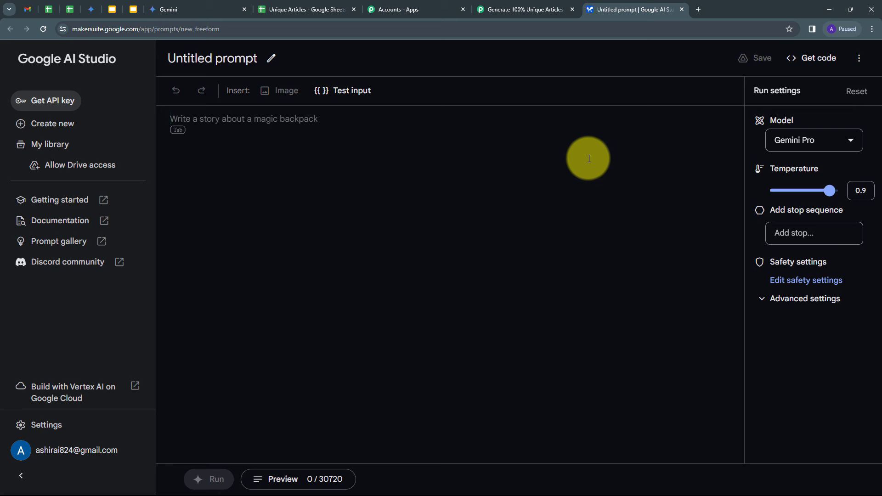
Create an API key in the existing Google Cloud project Pabbly Testing and copy the generated key
{"action": "left_click", "coordinate": [44, 102]}
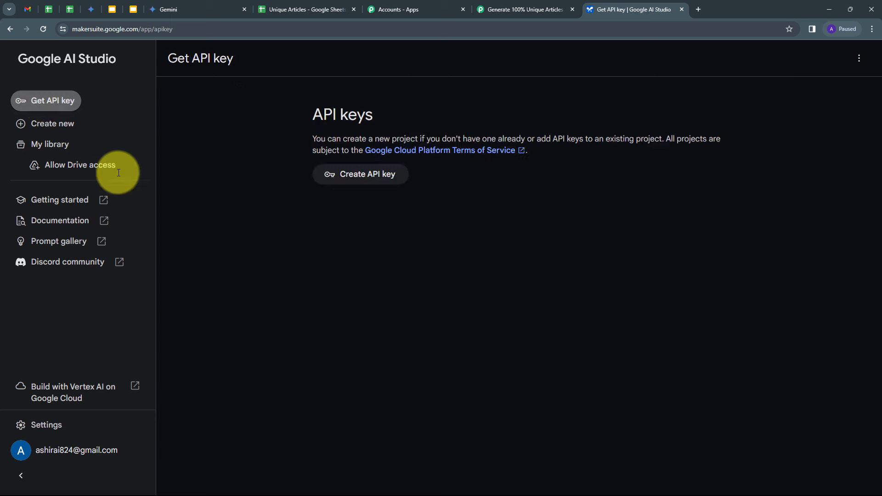
{"action": "left_click", "coordinate": [355, 179]}
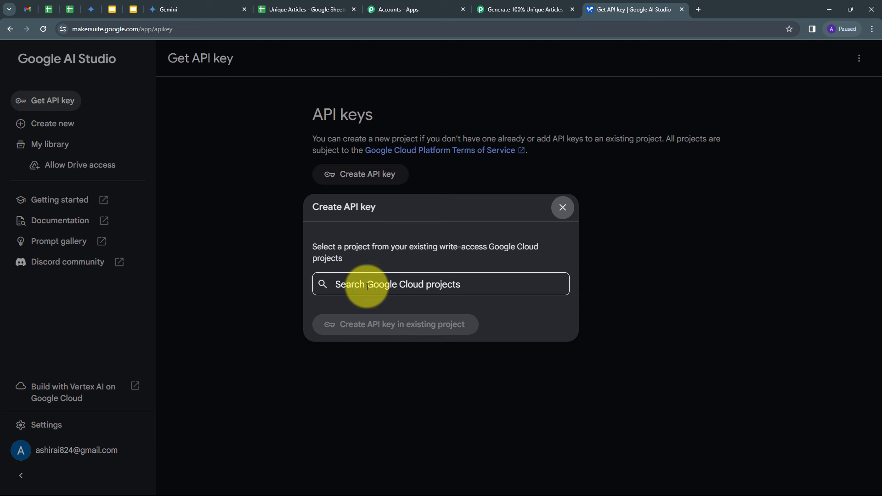
{"action": "left_click", "coordinate": [403, 280]}
{"action": "scroll", "coordinate": [404, 365], "scroll_direction": "down", "scroll_amount": 2}
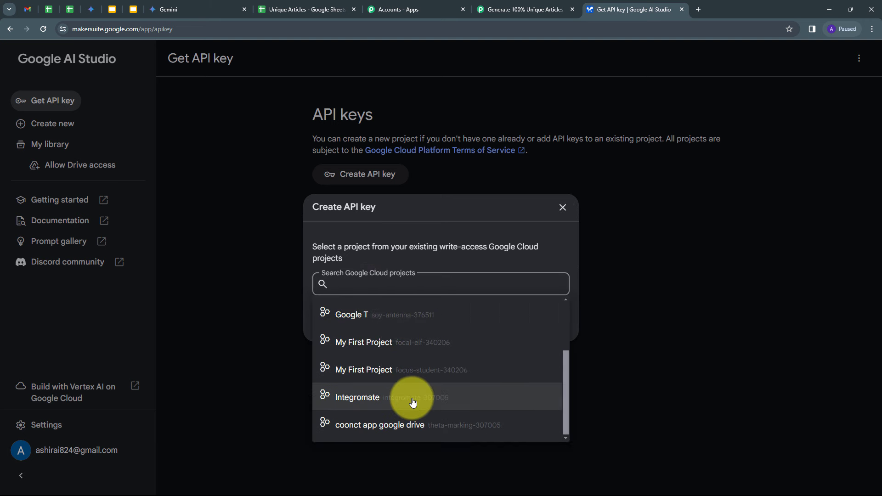
{"action": "scroll", "coordinate": [395, 340], "scroll_direction": "up", "scroll_amount": 2}
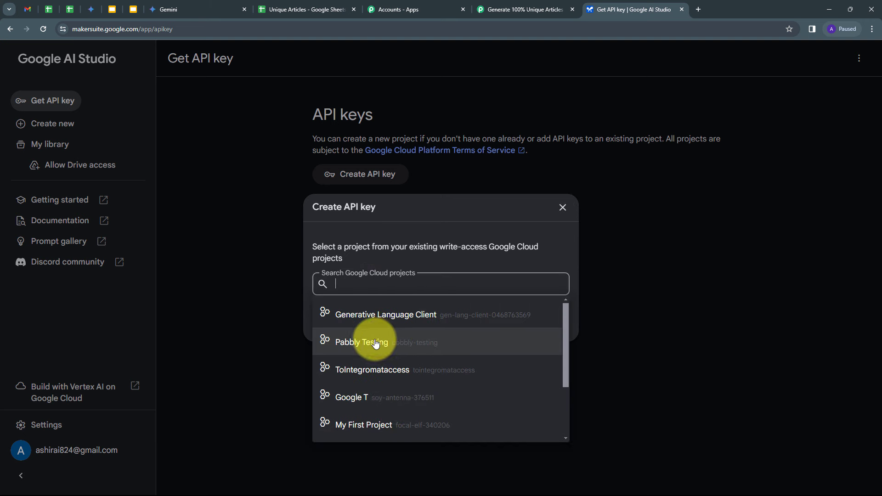
{"action": "left_click", "coordinate": [374, 342]}
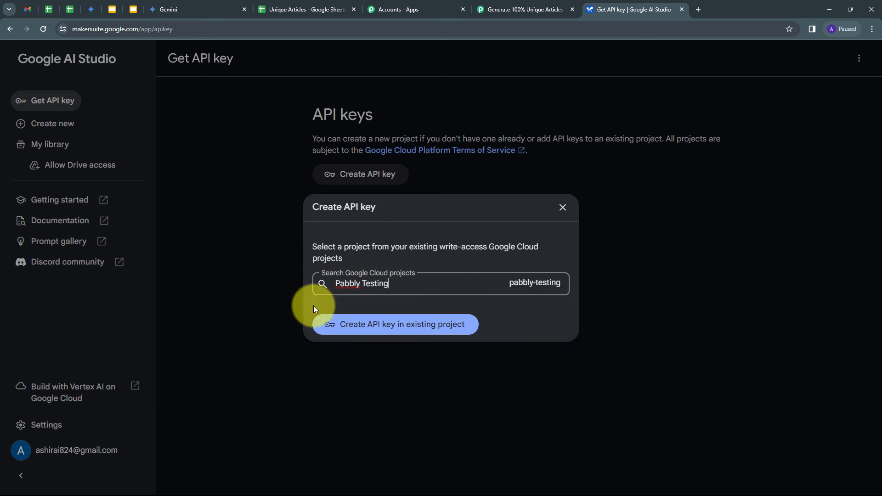
{"action": "left_click", "coordinate": [377, 326]}
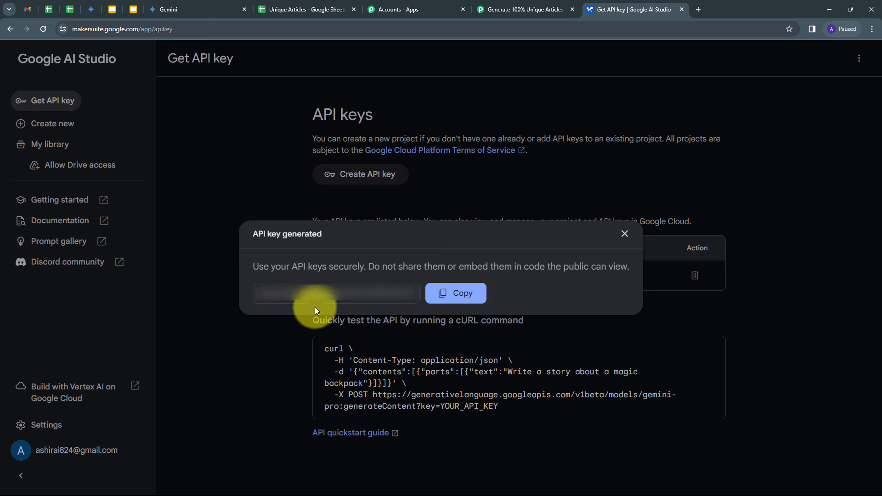
{"action": "left_click", "coordinate": [465, 298]}
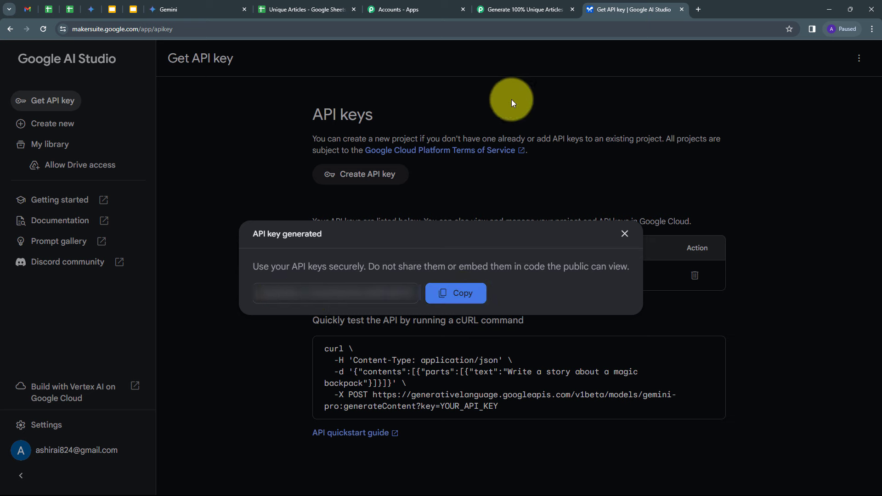
Return to the Pabbly Connect workflow, paste the API key into the new connection, and save it
{"action": "left_click", "coordinate": [506, 10]}
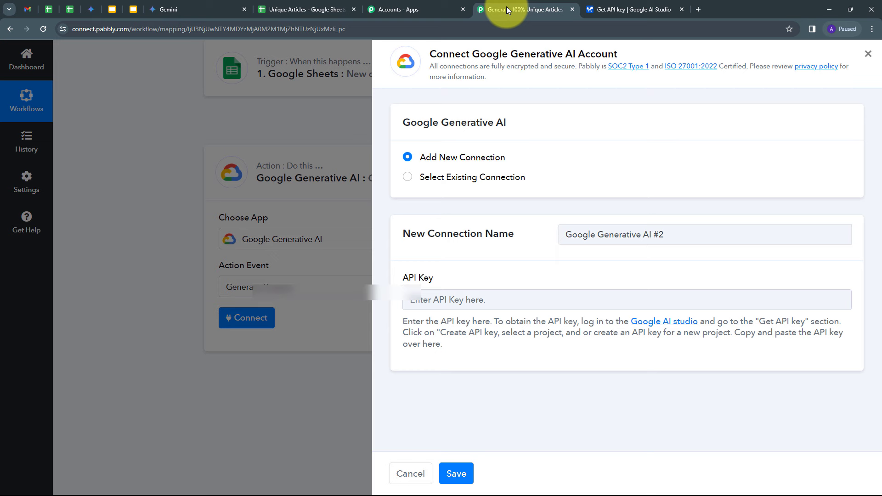
{"action": "left_click", "coordinate": [448, 299]}
{"action": "key", "text": "ctrl+v"}
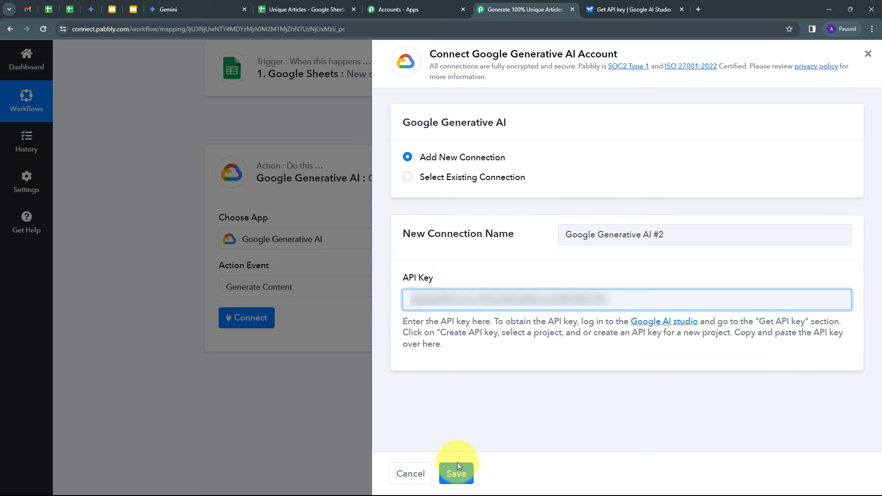
{"action": "left_click", "coordinate": [456, 474]}
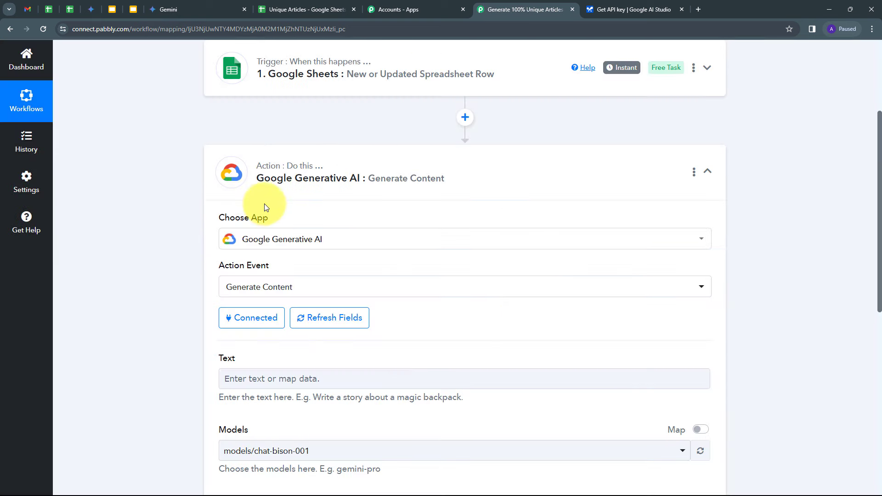
Set the prompt text to "Write an unique article on topic:" followed by the mapped Article Topic value from the Google Sheets trigger
{"action": "scroll", "coordinate": [437, 222], "scroll_direction": "down", "scroll_amount": 3}
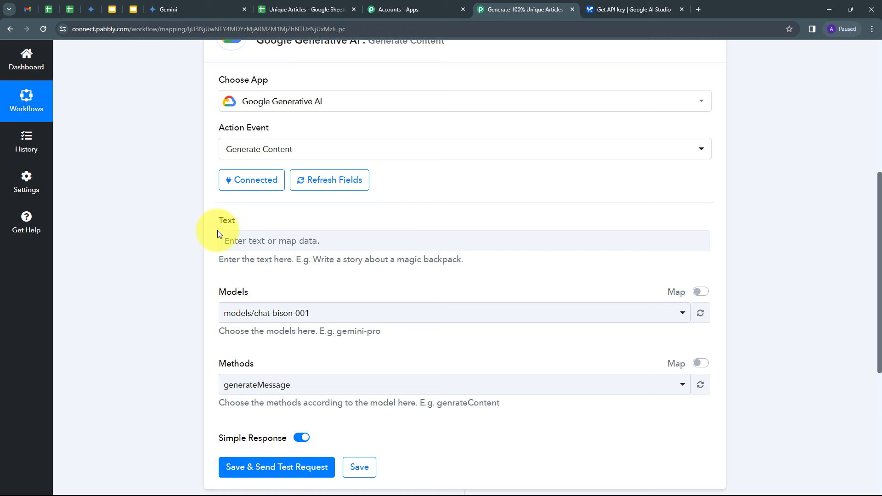
{"action": "left_click", "coordinate": [250, 240]}
{"action": "key", "text": "ctrl+v"}
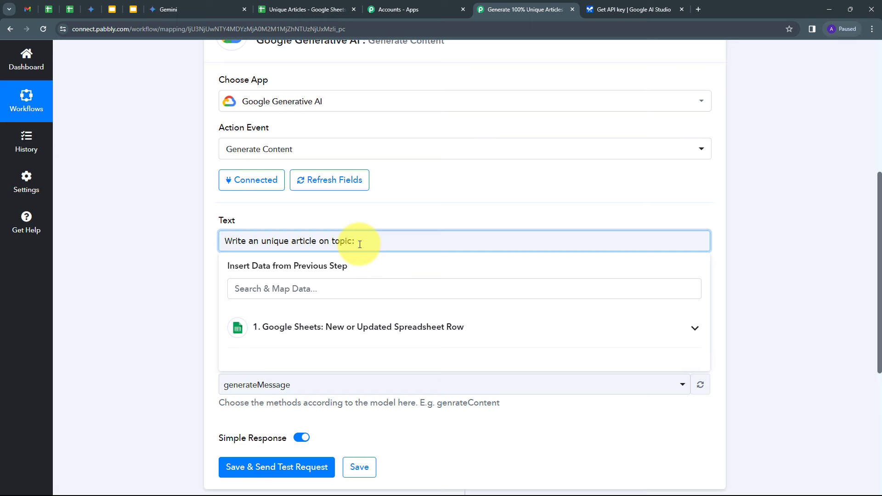
{"action": "left_click", "coordinate": [366, 329]}
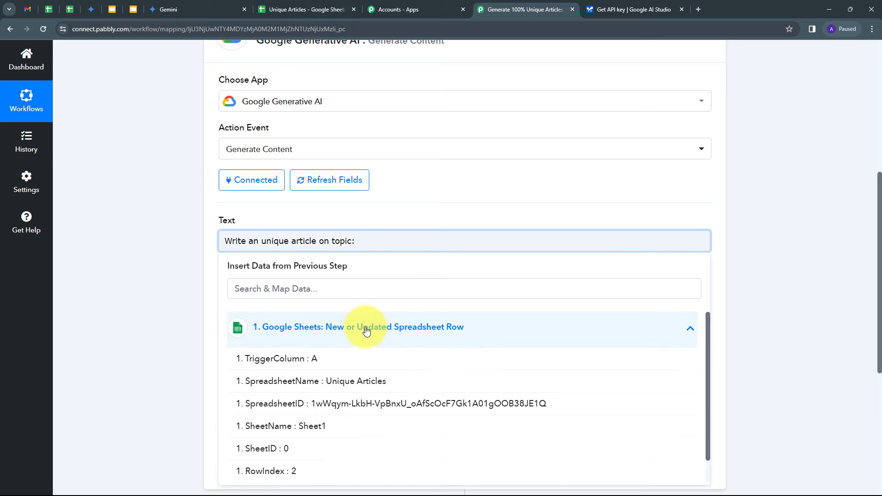
{"action": "scroll", "coordinate": [367, 404], "scroll_direction": "down", "scroll_amount": 2}
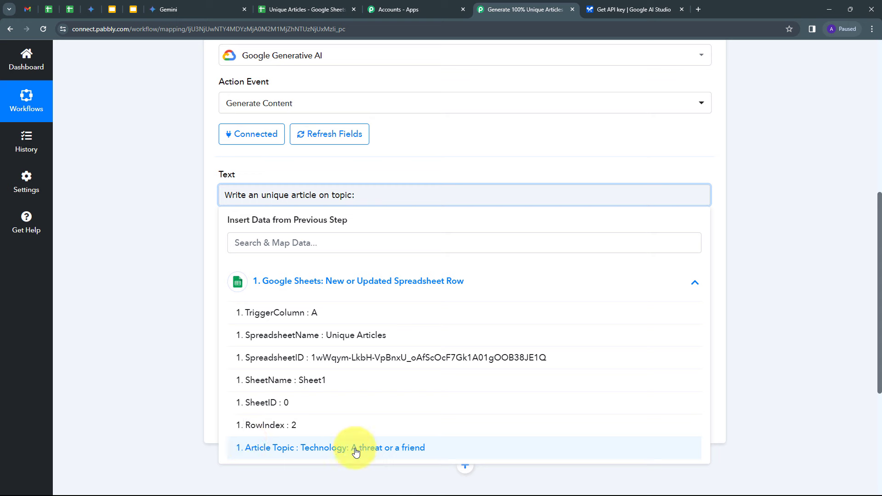
{"action": "left_click", "coordinate": [298, 450]}
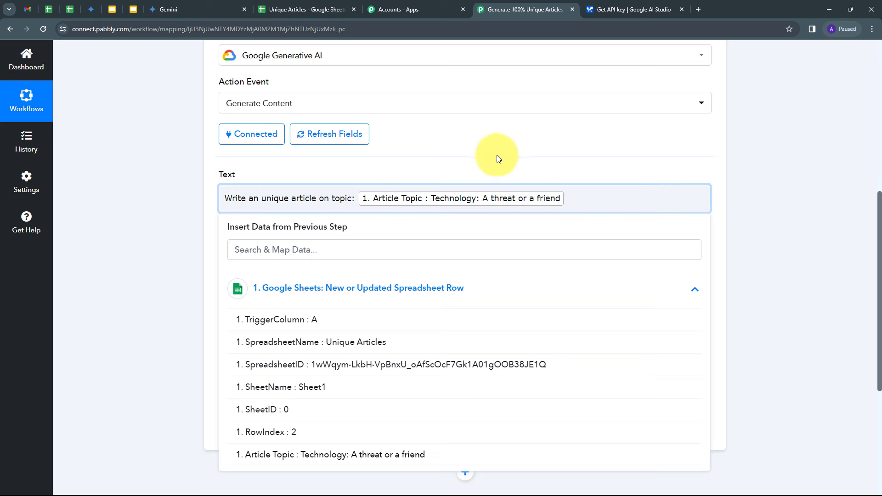
{"action": "left_click", "coordinate": [459, 160]}
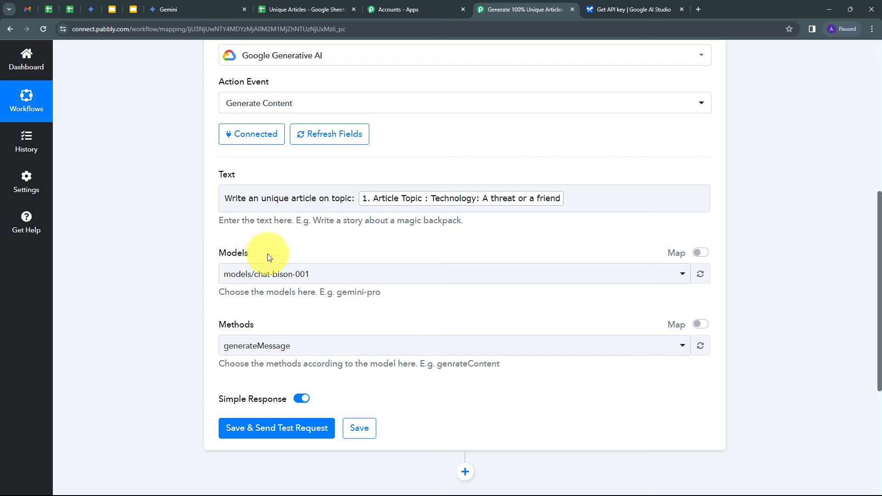
Choose models/gemini-pro as the model and generateContent as the method for the Google Generative AI action
{"action": "left_click", "coordinate": [423, 273]}
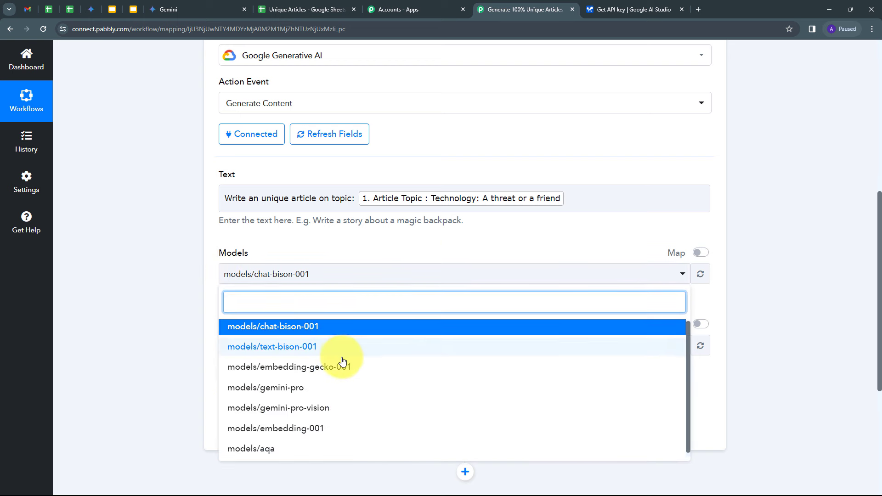
{"action": "scroll", "coordinate": [342, 362], "scroll_direction": "down", "scroll_amount": 1}
{"action": "scroll", "coordinate": [323, 401], "scroll_direction": "up", "scroll_amount": 1}
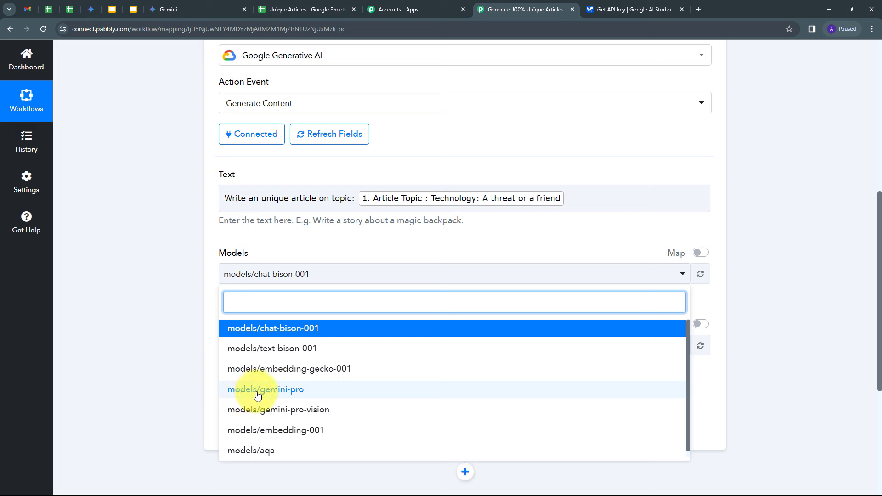
{"action": "left_click", "coordinate": [289, 390]}
{"action": "scroll", "coordinate": [166, 308], "scroll_direction": "down", "scroll_amount": 1}
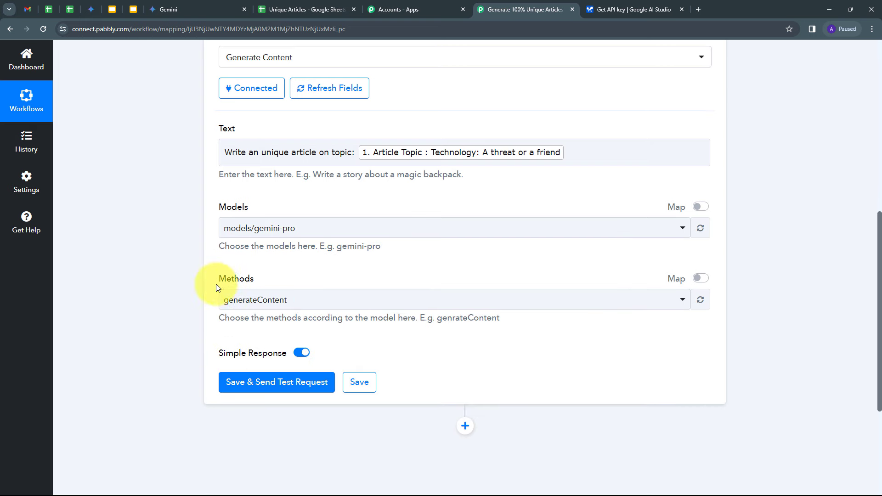
{"action": "left_click", "coordinate": [430, 303]}
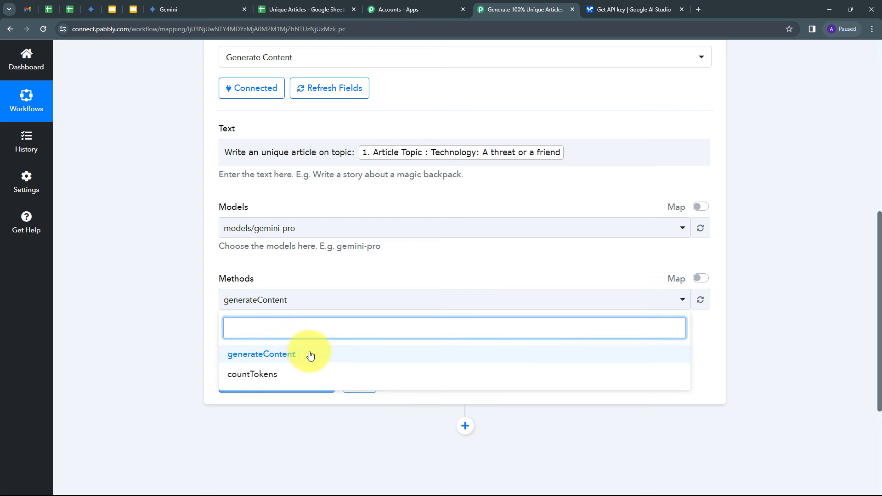
{"action": "left_click", "coordinate": [262, 357]}
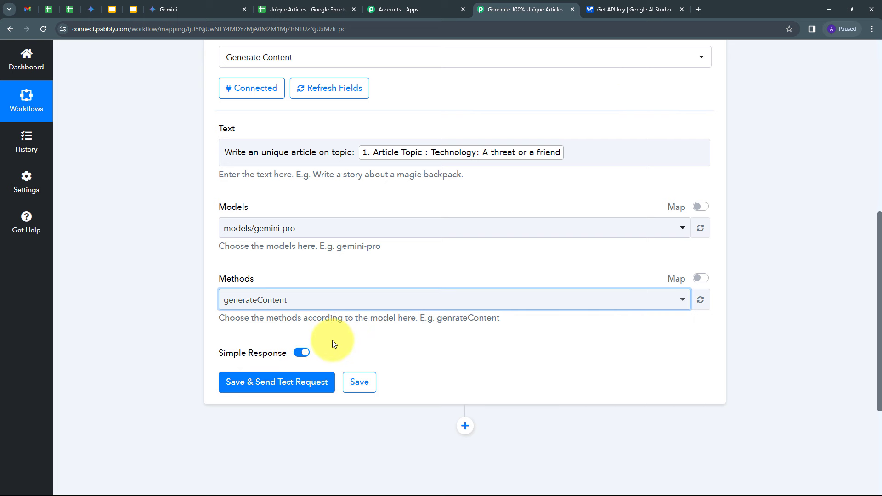
Save the Google Generative AI action with a test request and enlarge the returned content text to review the generated article
{"action": "left_click", "coordinate": [251, 383]}
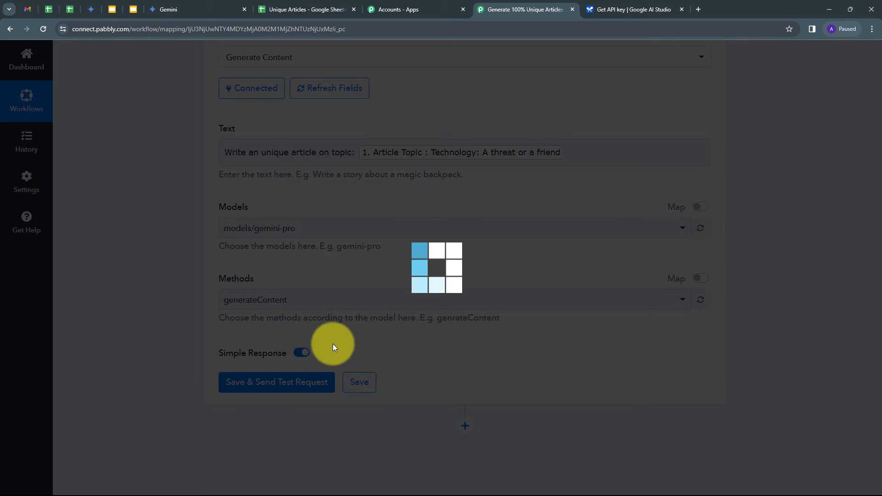
{"action": "scroll", "coordinate": [421, 310], "scroll_direction": "down", "scroll_amount": 5}
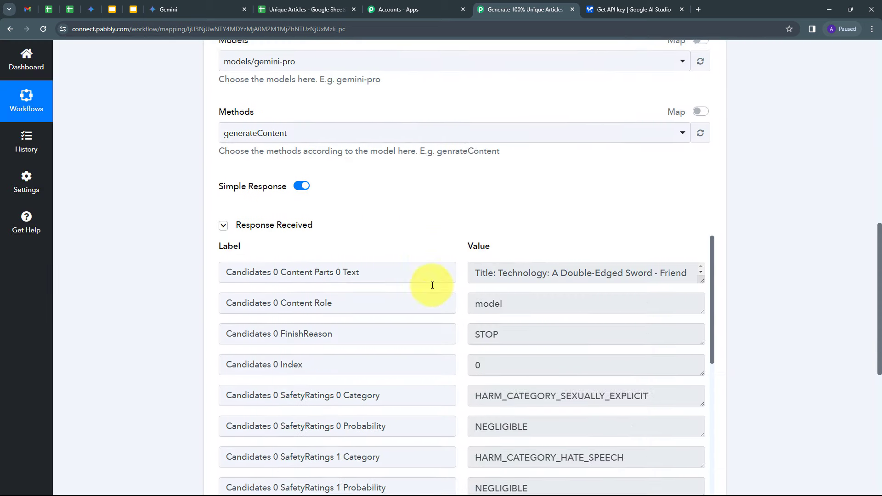
{"action": "scroll", "coordinate": [421, 273], "scroll_direction": "up", "scroll_amount": 3}
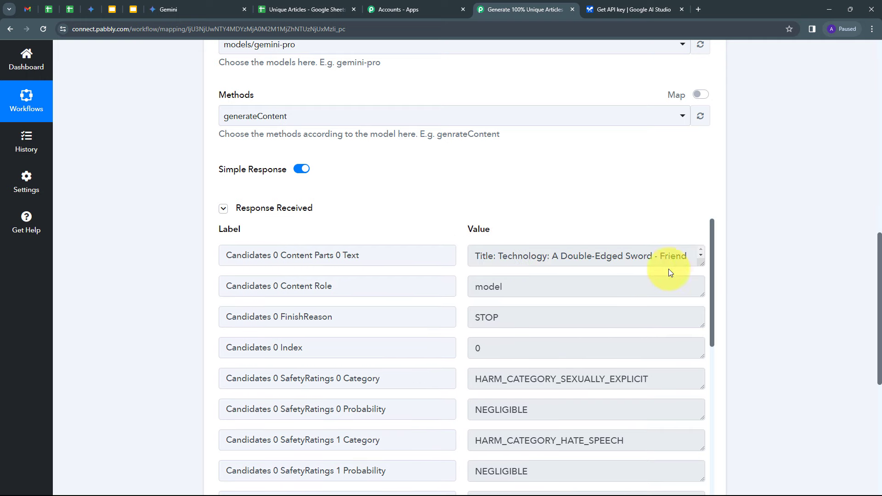
{"action": "left_click_drag", "start_coordinate": [703, 266], "coordinate": [702, 472]}
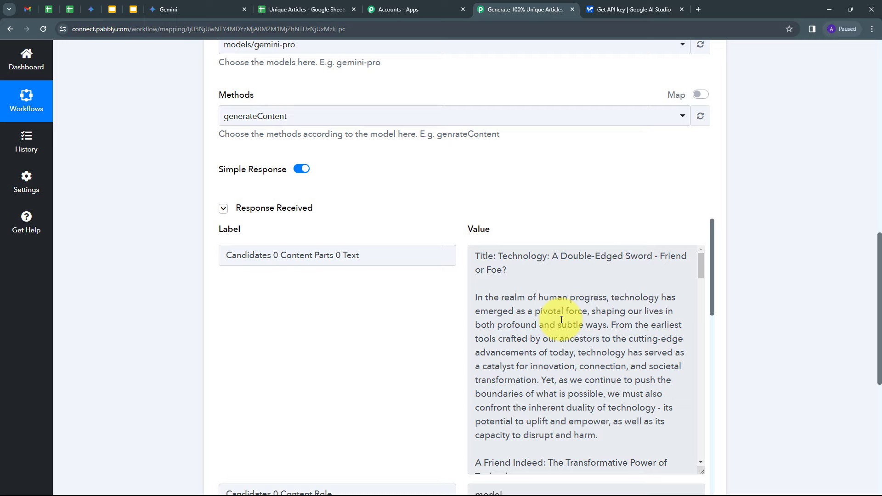
{"action": "left_click_drag", "start_coordinate": [476, 256], "coordinate": [720, 484]}
{"action": "scroll", "coordinate": [516, 338], "scroll_direction": "up", "scroll_amount": 10}
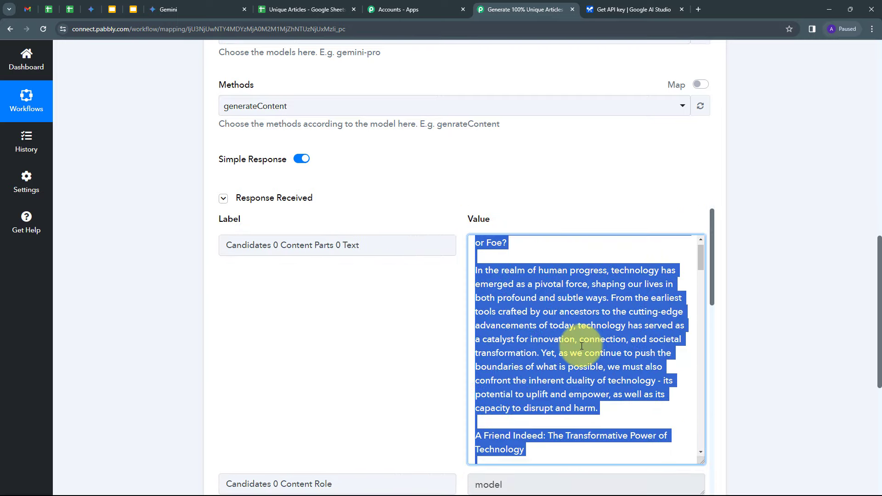
{"action": "left_click", "coordinate": [582, 345]}
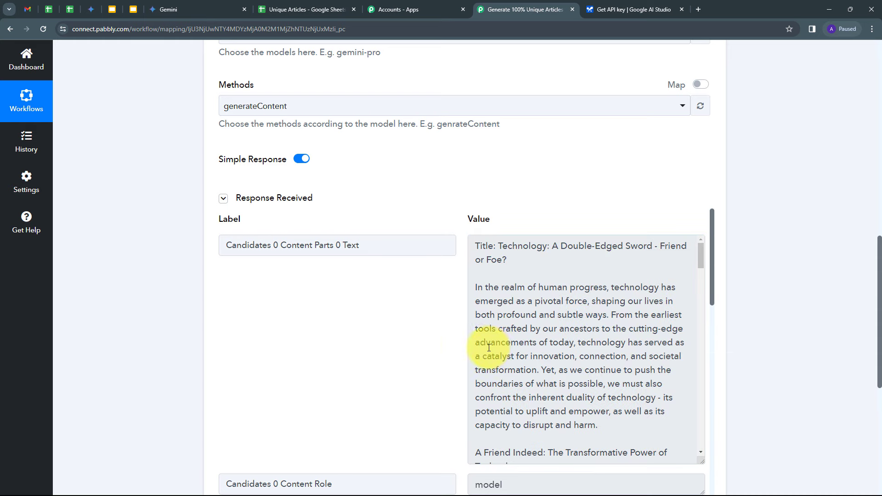
{"action": "scroll", "coordinate": [734, 315], "scroll_direction": "down", "scroll_amount": 1}
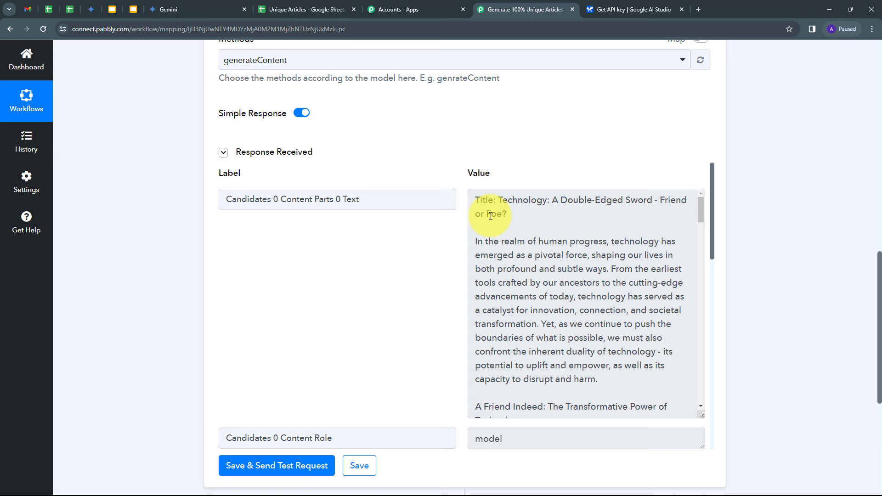
Add another action step after Google Generative AI, using Google Sheets with the action event Update Cell Value
{"action": "scroll", "coordinate": [767, 239], "scroll_direction": "down", "scroll_amount": 5}
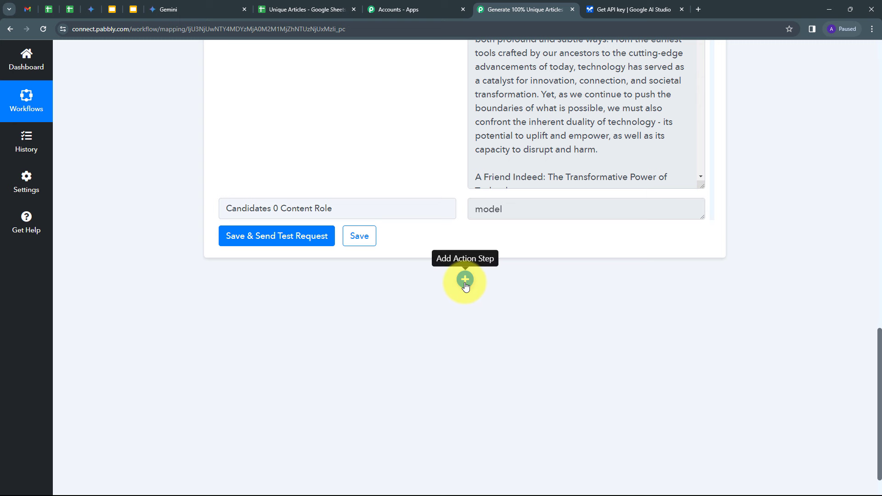
{"action": "left_click", "coordinate": [465, 280]}
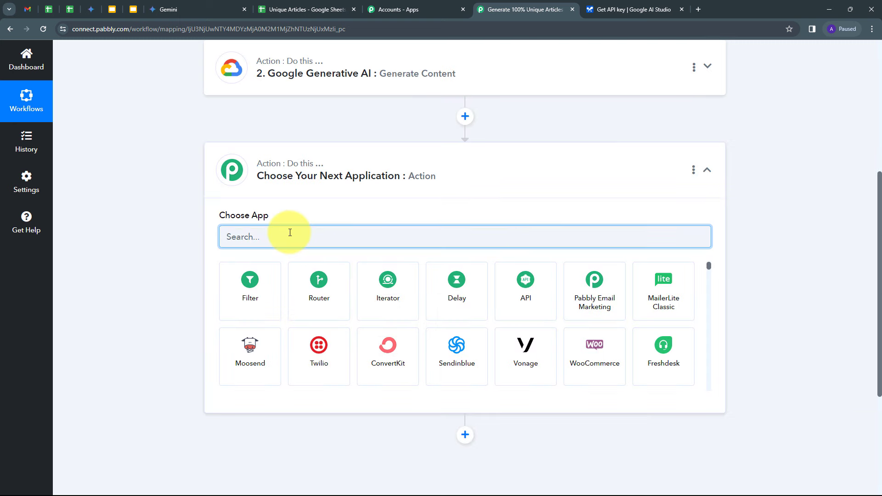
{"action": "type", "text": "goo"}
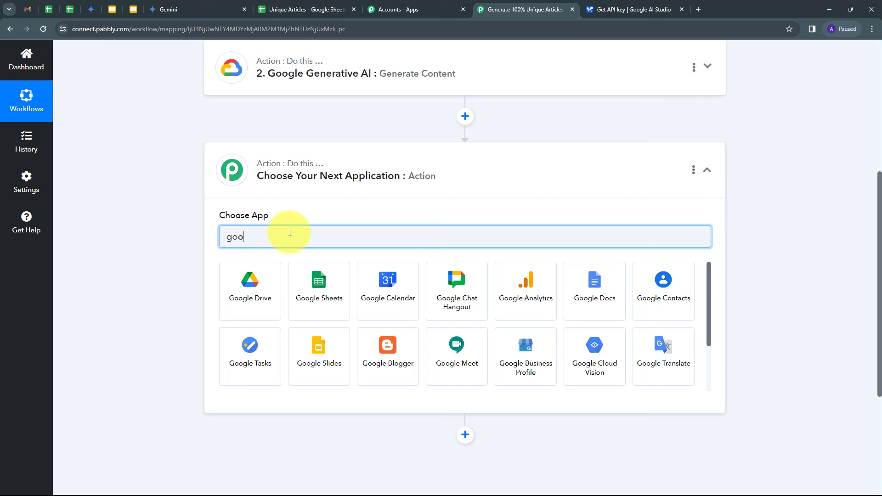
{"action": "left_click", "coordinate": [322, 278]}
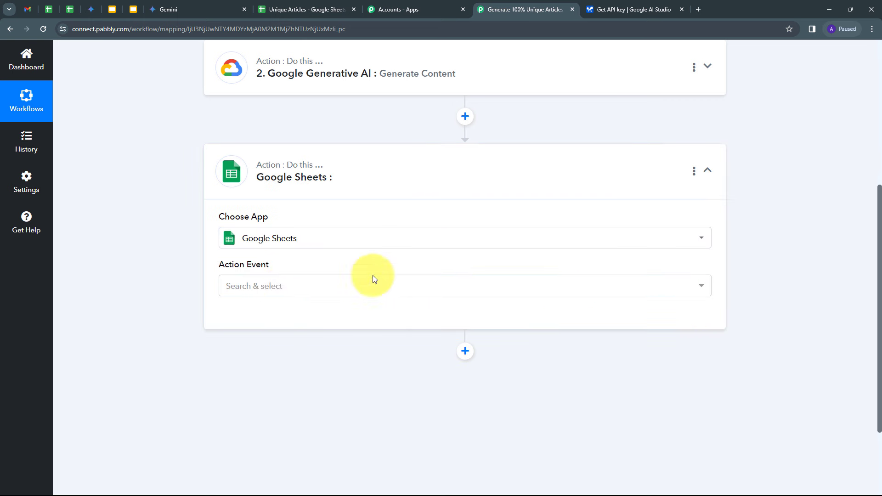
{"action": "left_click", "coordinate": [422, 288]}
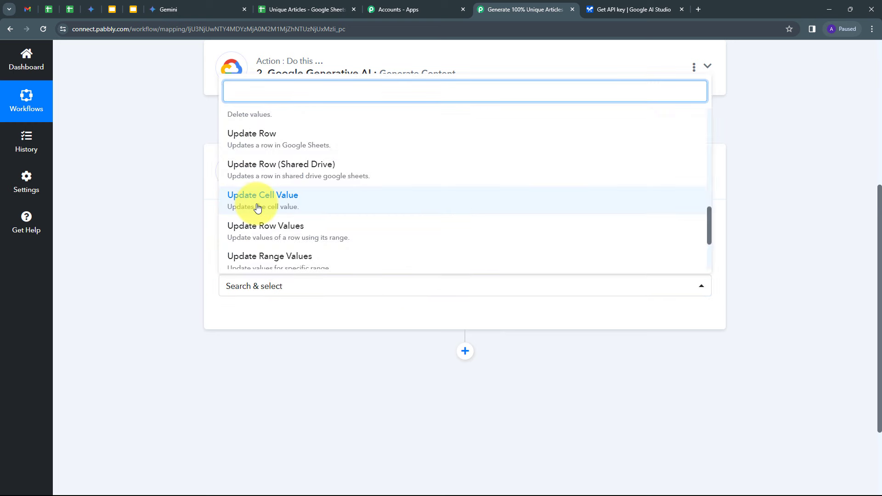
{"action": "left_click", "coordinate": [281, 201]}
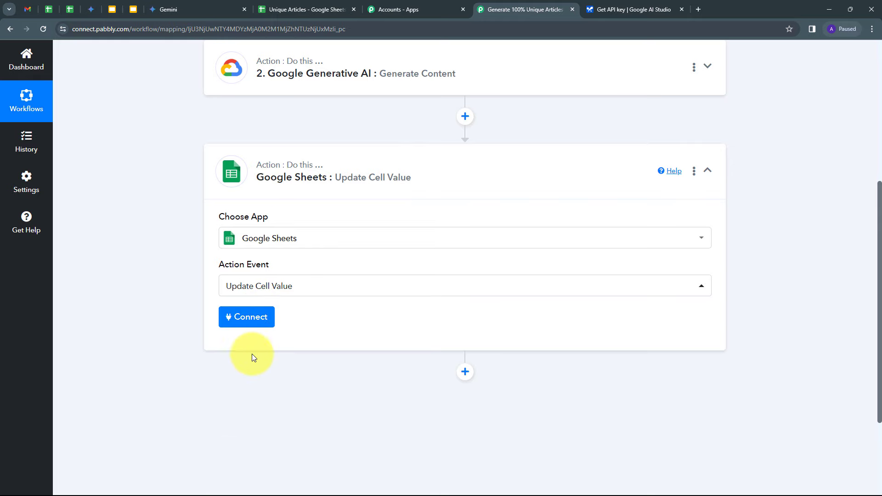
Add a new Google Sheets connection for this action by signing in with Google and allowing Pabbly Connect access
{"action": "left_click", "coordinate": [248, 322]}
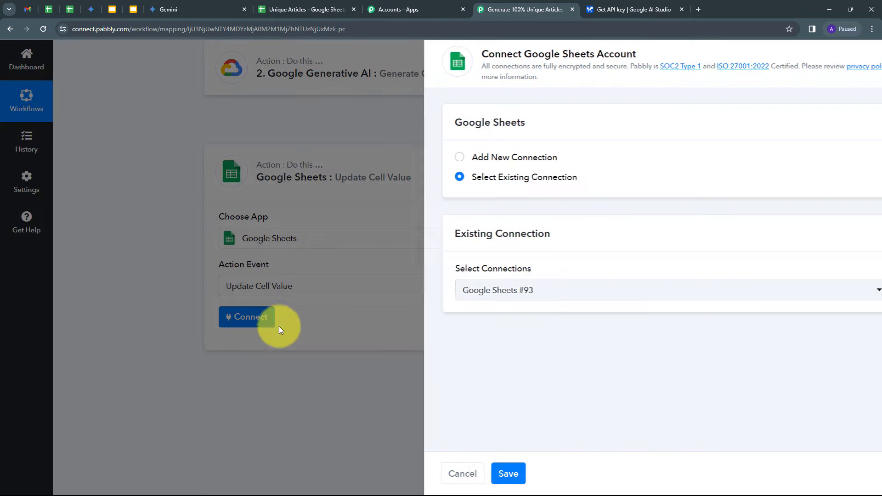
{"action": "left_click", "coordinate": [442, 158]}
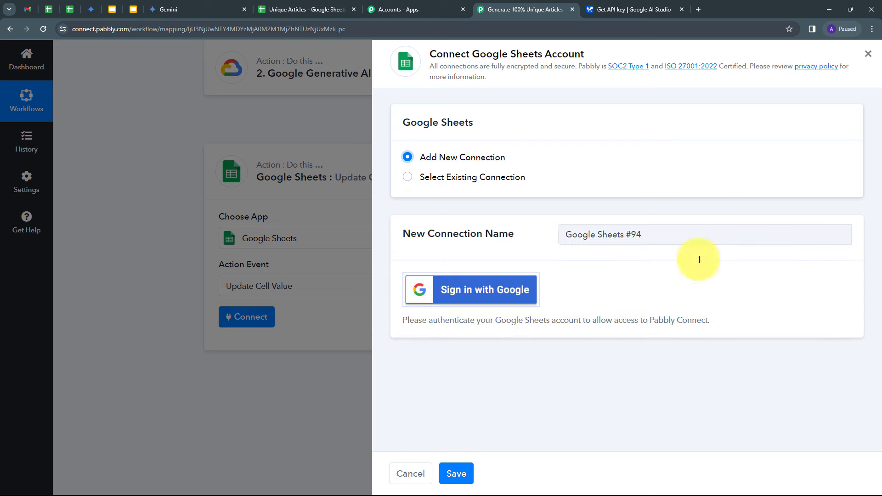
{"action": "left_click", "coordinate": [481, 298]}
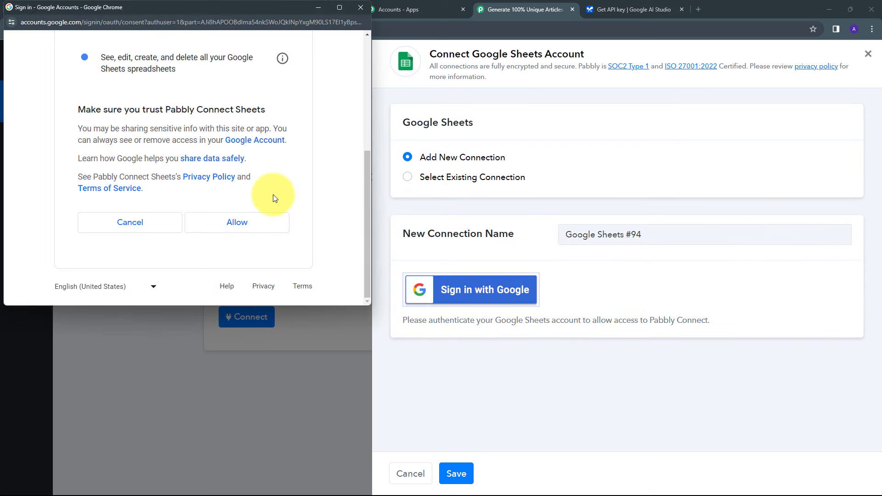
{"action": "left_click", "coordinate": [231, 226]}
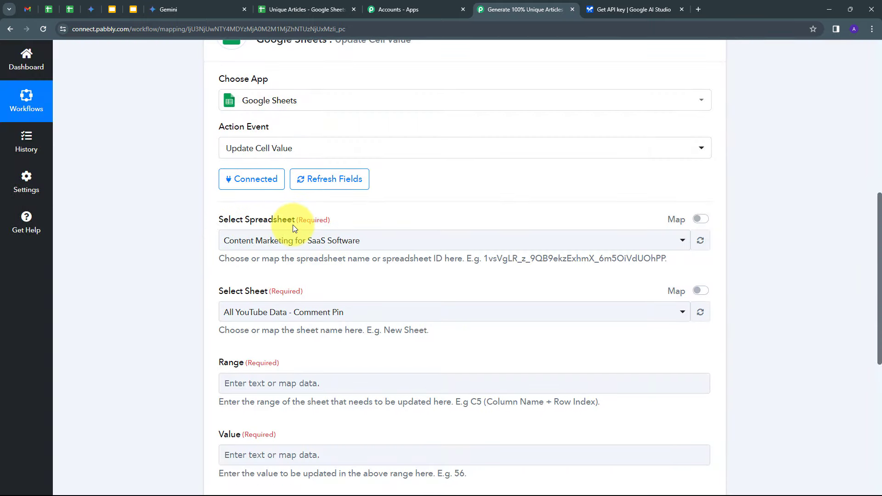
Check the name of the open article spreadsheet and select Unique Articles as the spreadsheet for the Update Cell Value action
{"action": "scroll", "coordinate": [372, 221], "scroll_direction": "down", "scroll_amount": 1}
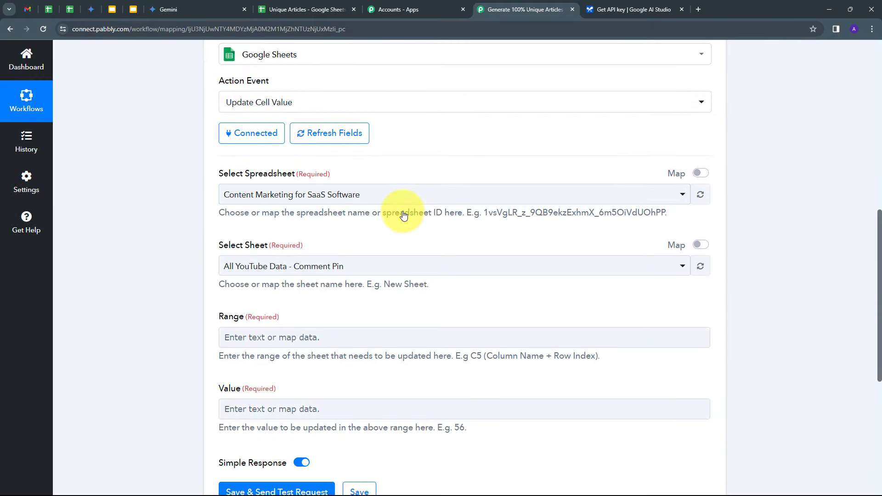
{"action": "left_click", "coordinate": [278, 5]}
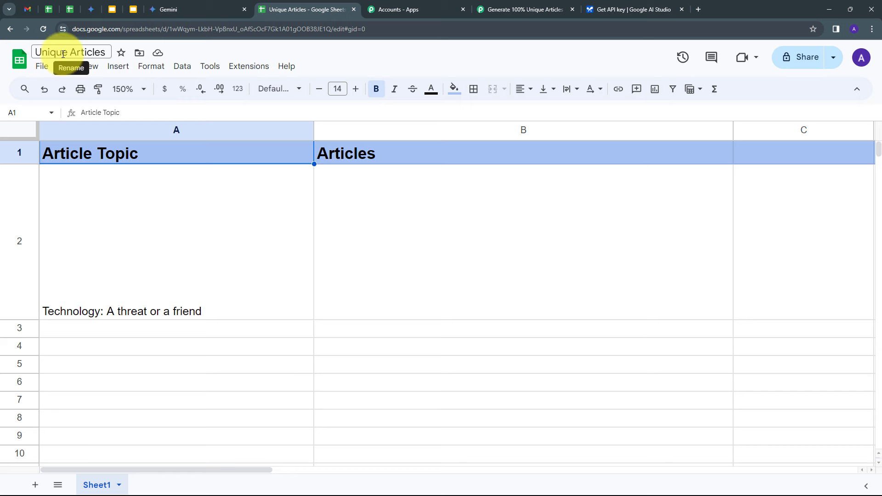
{"action": "left_click", "coordinate": [556, 8]}
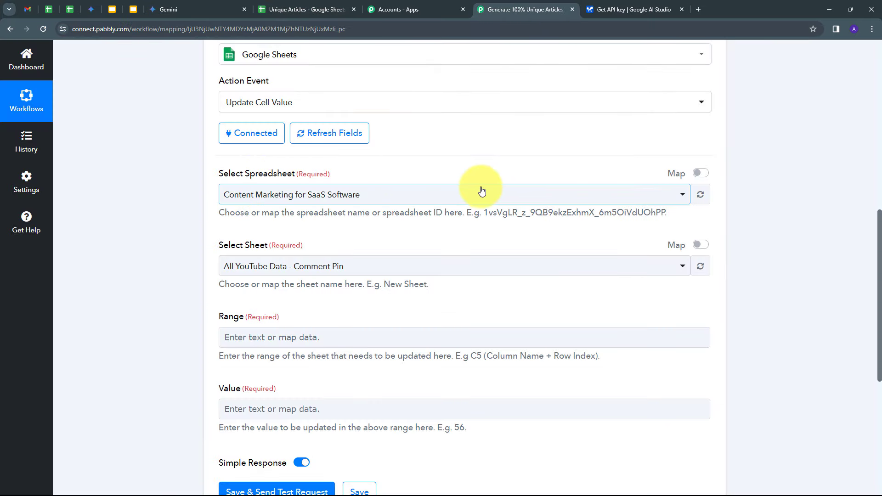
{"action": "left_click", "coordinate": [441, 197]}
{"action": "scroll", "coordinate": [335, 349], "scroll_direction": "down", "scroll_amount": 3}
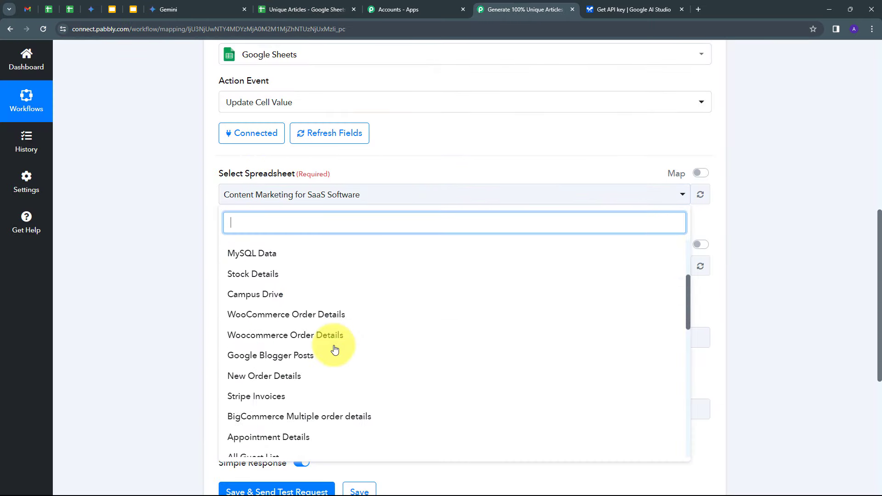
{"action": "scroll", "coordinate": [334, 349], "scroll_direction": "up", "scroll_amount": 3}
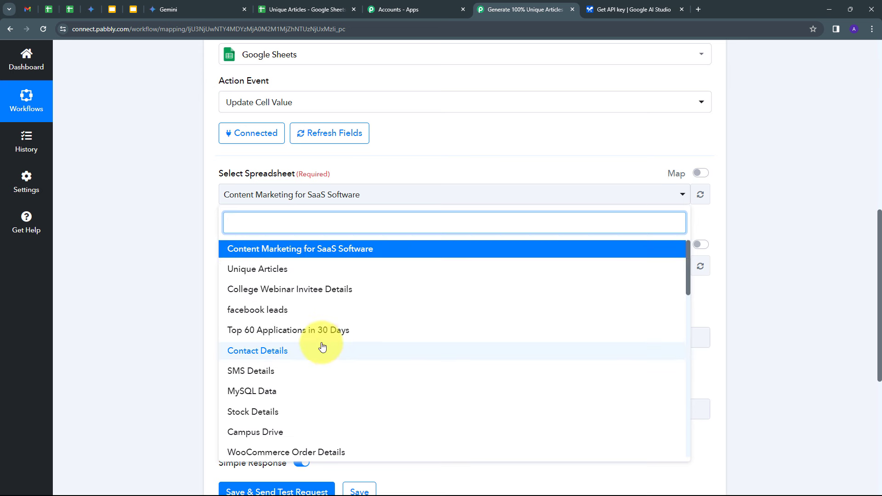
{"action": "left_click", "coordinate": [259, 270]}
{"action": "scroll", "coordinate": [288, 219], "scroll_direction": "down", "scroll_amount": 1}
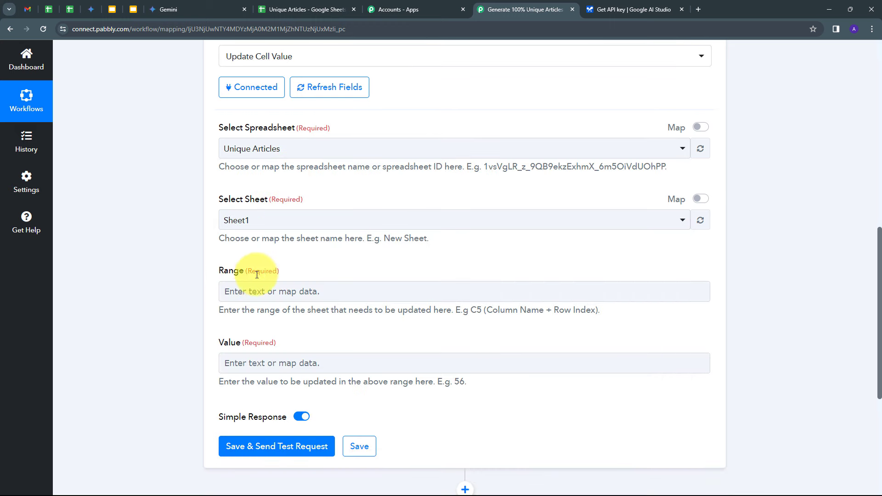
Switch to the Unique Articles spreadsheet and examine which column and row the generated article for each topic belongs in
{"action": "left_click", "coordinate": [268, 11]}
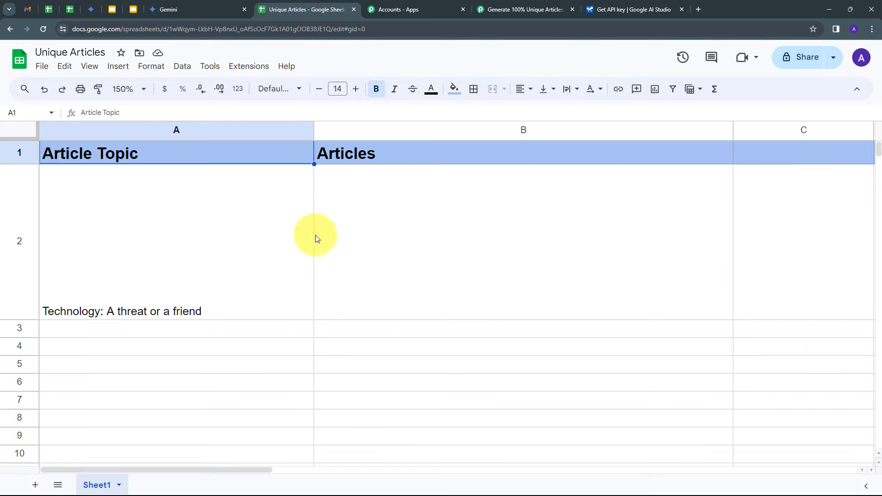
{"action": "left_click", "coordinate": [402, 205]}
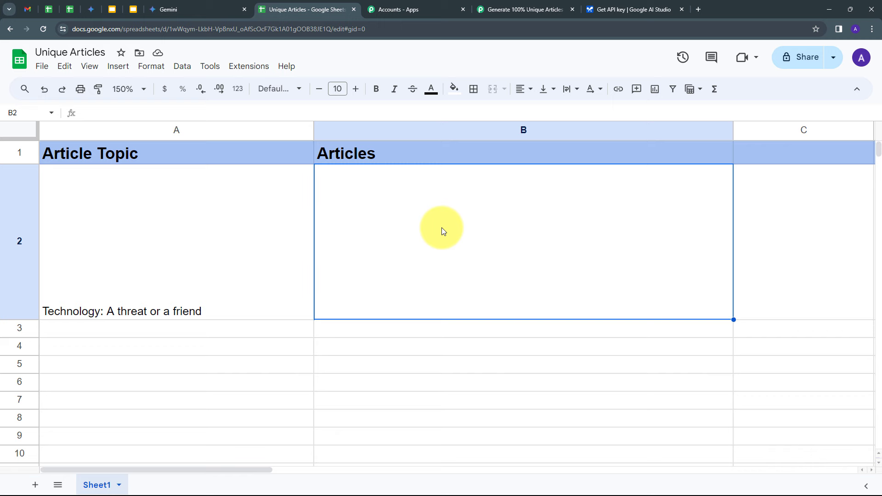
{"action": "left_click", "coordinate": [144, 327]}
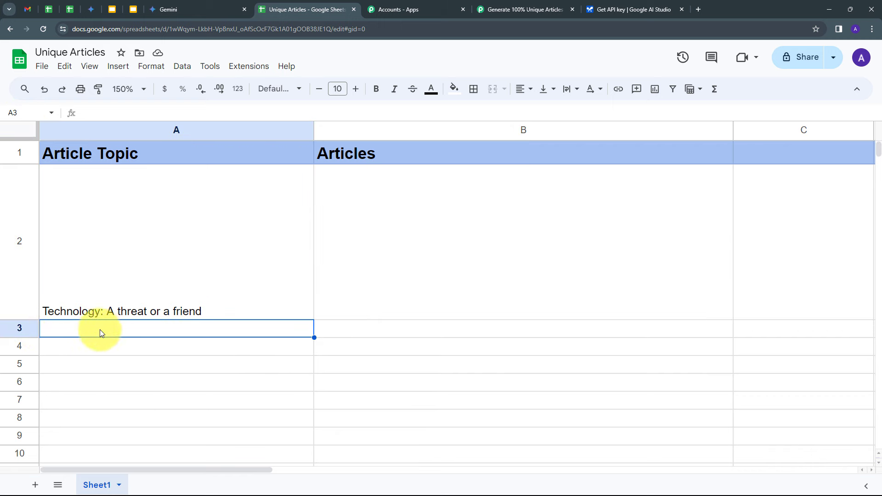
{"action": "left_click", "coordinate": [413, 333]}
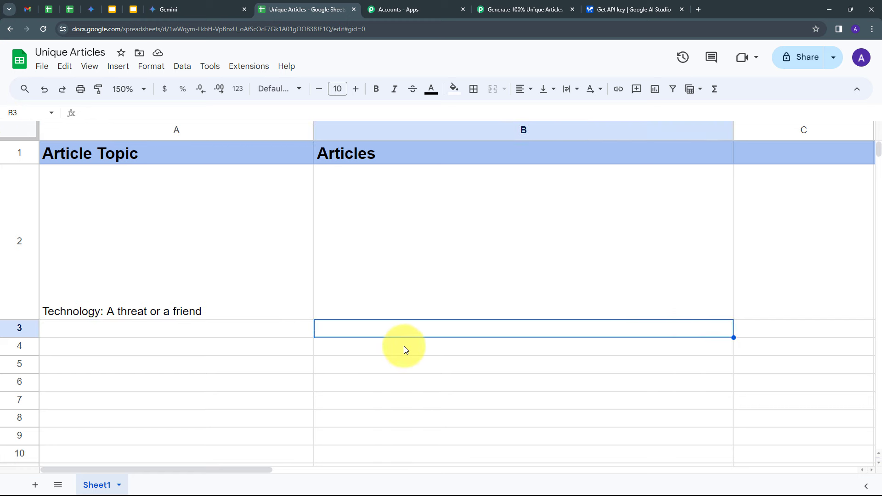
{"action": "left_click", "coordinate": [419, 276]}
{"action": "left_click", "coordinate": [419, 326]}
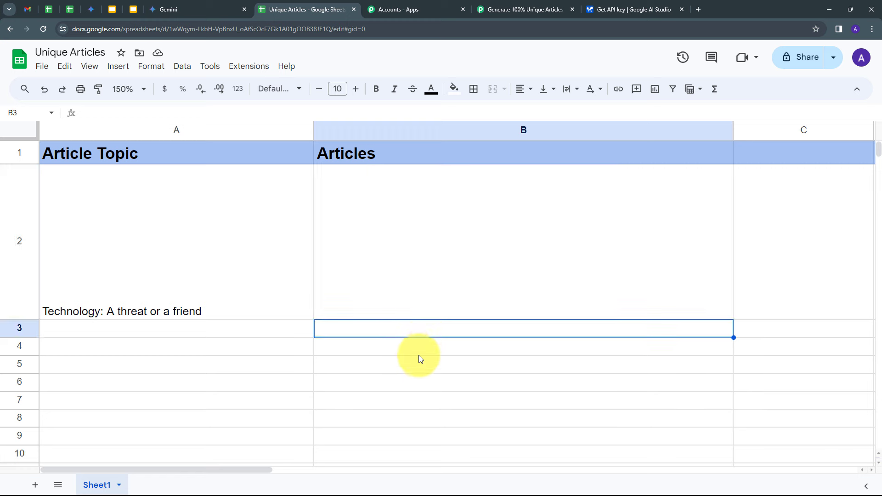
{"action": "left_click", "coordinate": [418, 352]}
{"action": "left_click", "coordinate": [413, 368]}
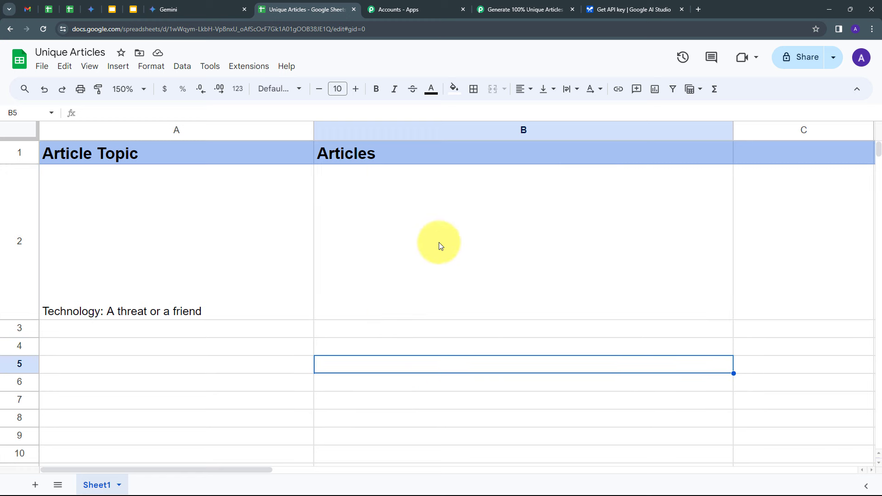
{"action": "left_click", "coordinate": [439, 242]}
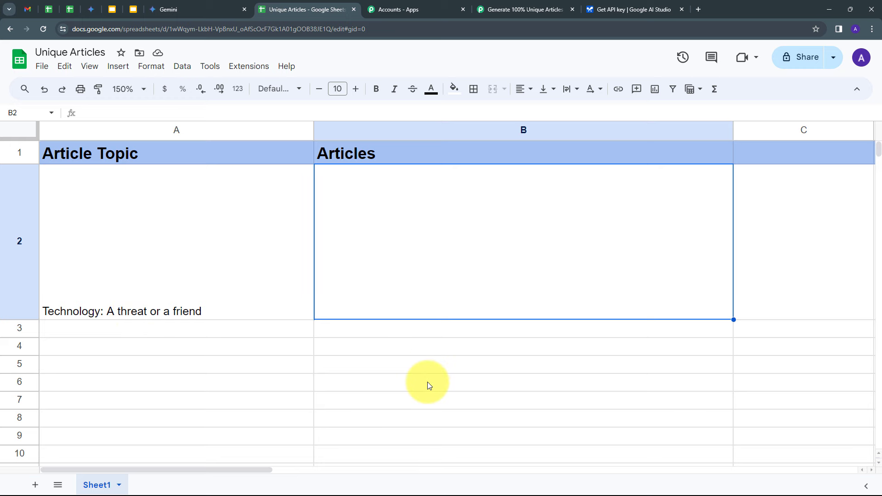
Return to the Pabbly Connect workflow and set the Range to B followed by the mapped RowIndex from the Google Sheets trigger
{"action": "left_click", "coordinate": [503, 9]}
{"action": "left_click", "coordinate": [243, 291]}
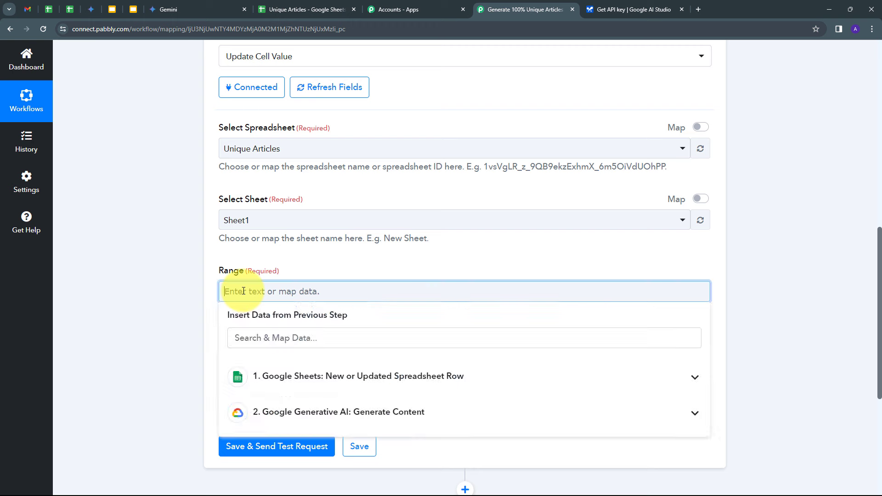
{"action": "type", "text": "B"}
{"action": "left_click", "coordinate": [285, 264]}
{"action": "left_click", "coordinate": [228, 292]}
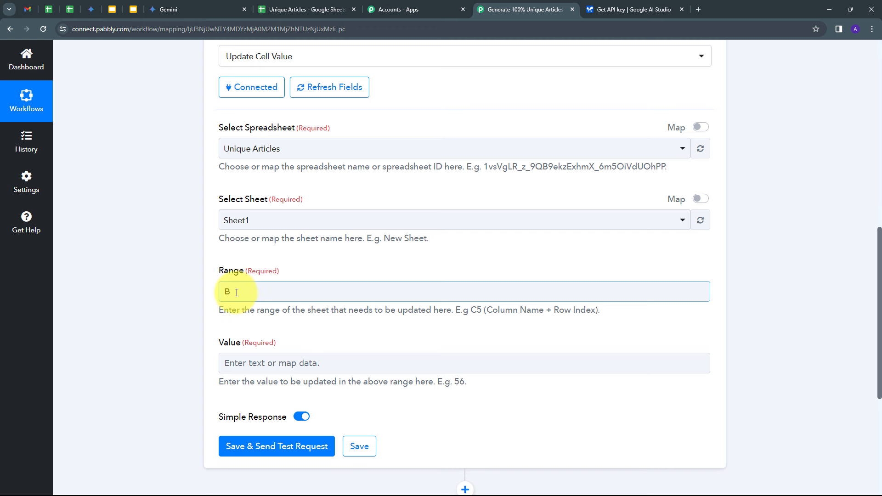
{"action": "left_click", "coordinate": [224, 292]}
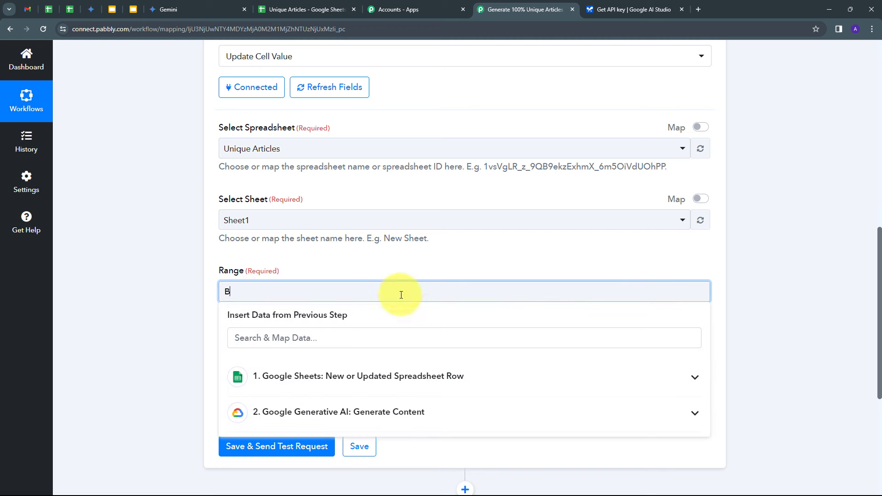
{"action": "left_click", "coordinate": [404, 375]}
{"action": "scroll", "coordinate": [377, 384], "scroll_direction": "down", "scroll_amount": 1}
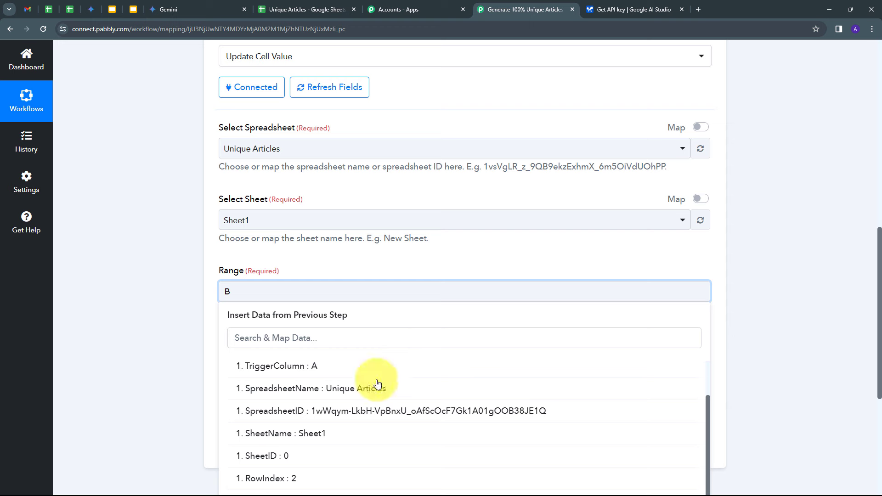
{"action": "left_click", "coordinate": [291, 478]}
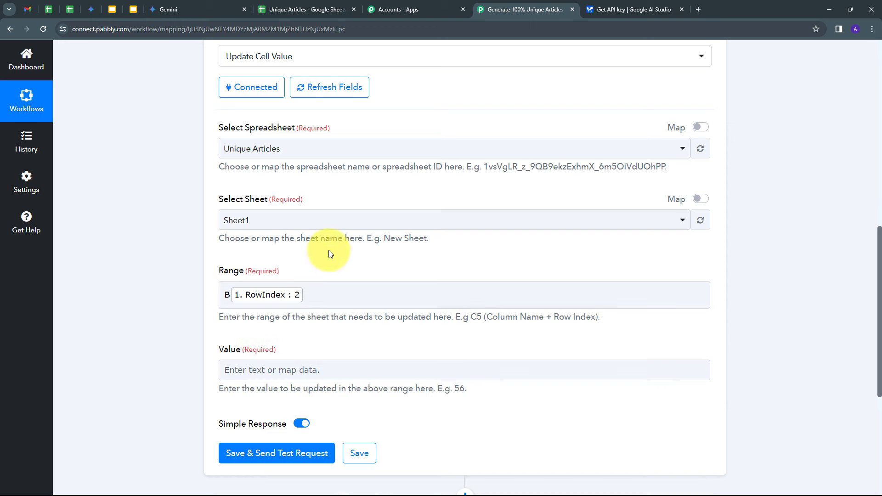
Map the Value to the Candidates 0 Content Parts 0 Text from the Google Generative AI step and look through the mapped article
{"action": "scroll", "coordinate": [143, 317], "scroll_direction": "down", "scroll_amount": 1}
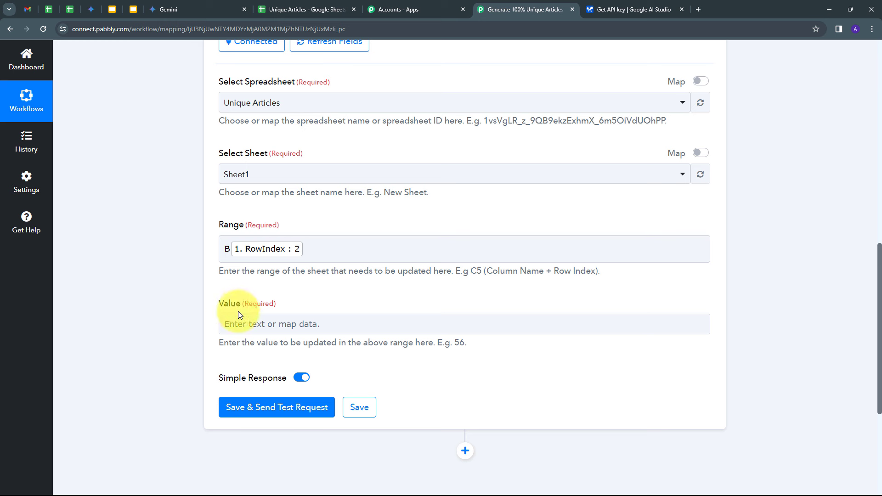
{"action": "left_click", "coordinate": [234, 324]}
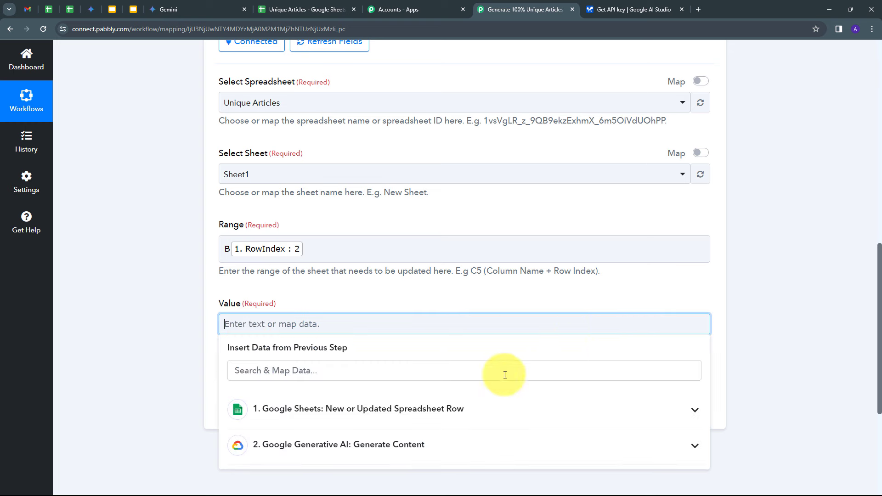
{"action": "left_click", "coordinate": [409, 445]}
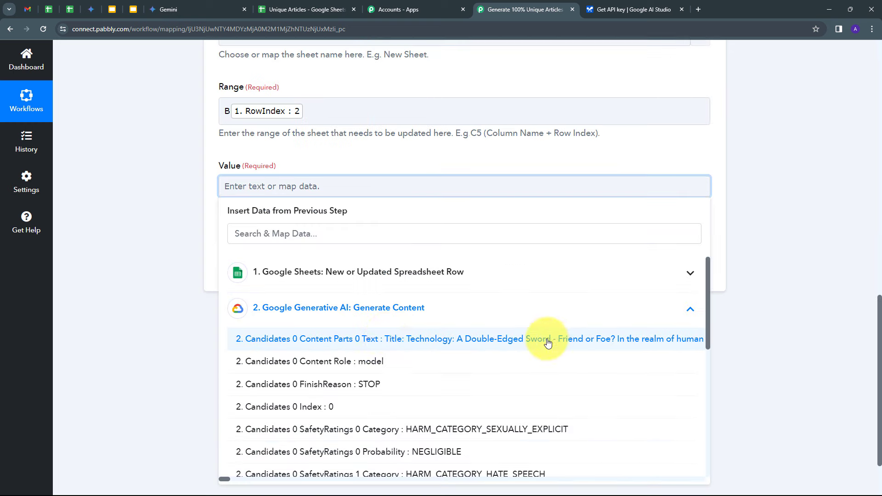
{"action": "left_click", "coordinate": [483, 348]}
{"action": "scroll", "coordinate": [368, 264], "scroll_direction": "up", "scroll_amount": 3}
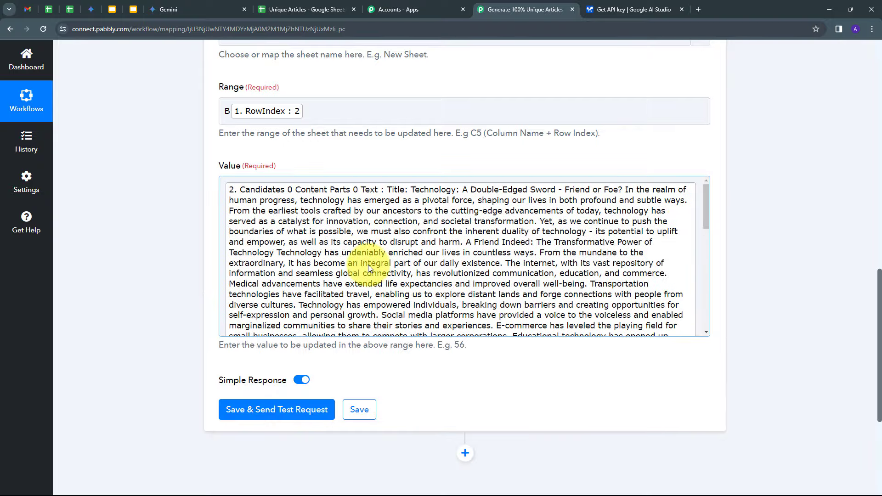
{"action": "scroll", "coordinate": [266, 233], "scroll_direction": "down", "scroll_amount": 3}
{"action": "scroll", "coordinate": [266, 233], "scroll_direction": "down", "scroll_amount": 10}
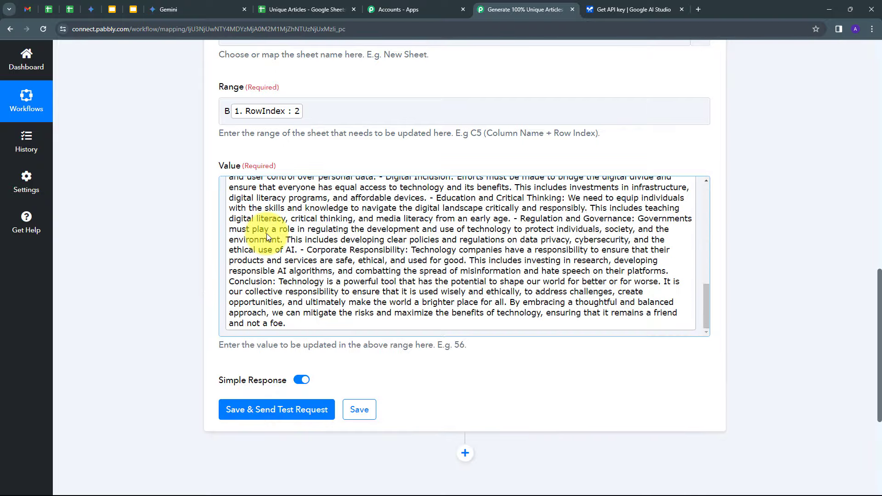
{"action": "scroll", "coordinate": [266, 233], "scroll_direction": "up", "scroll_amount": 10}
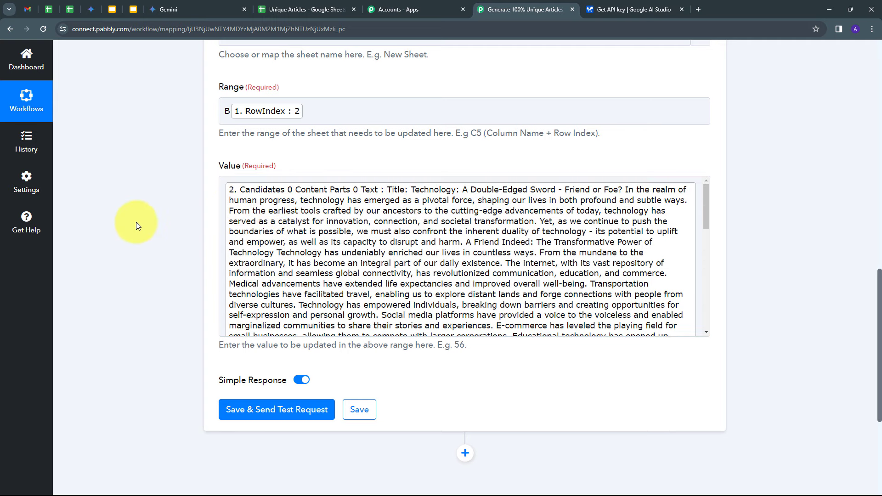
Save the Update Cell Value action with a test request and read the article written to cell B2 of the Unique Articles spreadsheet
{"action": "left_click", "coordinate": [263, 413]}
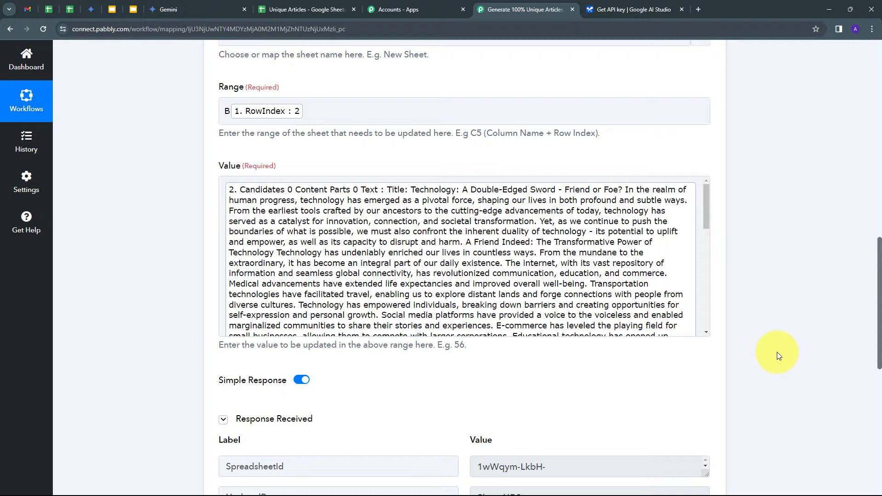
{"action": "scroll", "coordinate": [774, 352], "scroll_direction": "down", "scroll_amount": 4}
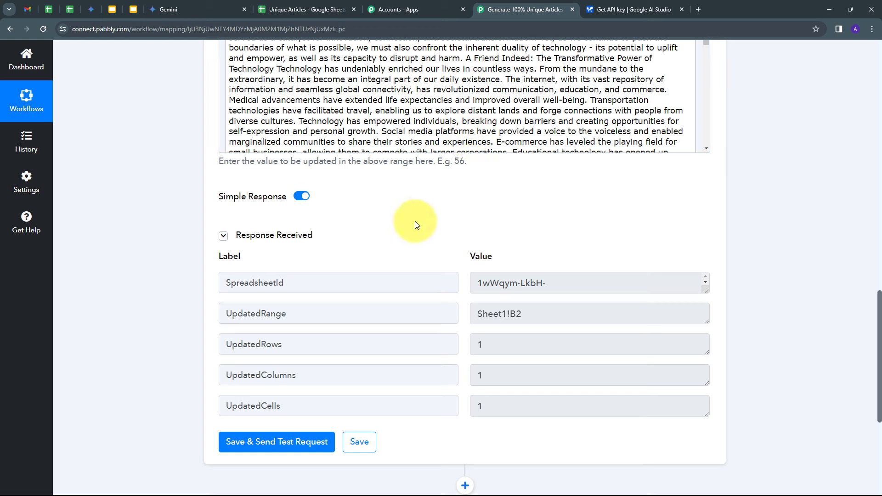
{"action": "left_click", "coordinate": [303, 10]}
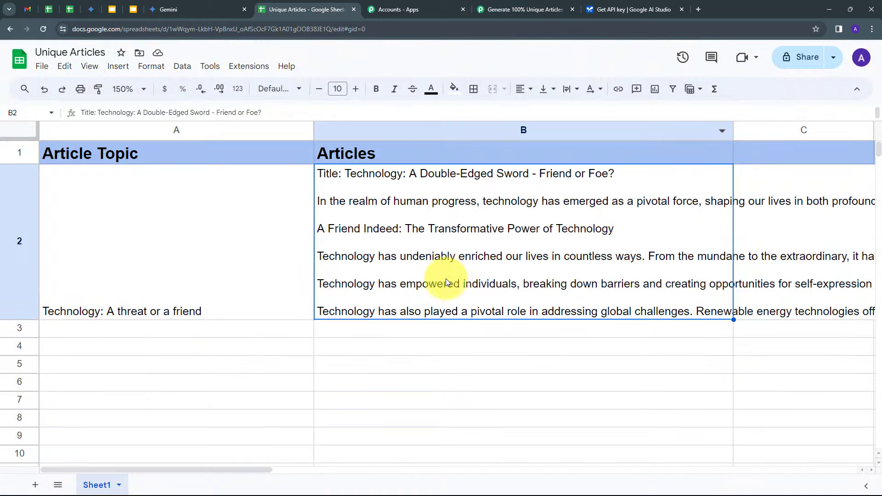
{"action": "double_click", "coordinate": [436, 268]}
{"action": "scroll", "coordinate": [417, 246], "scroll_direction": "down", "scroll_amount": 5}
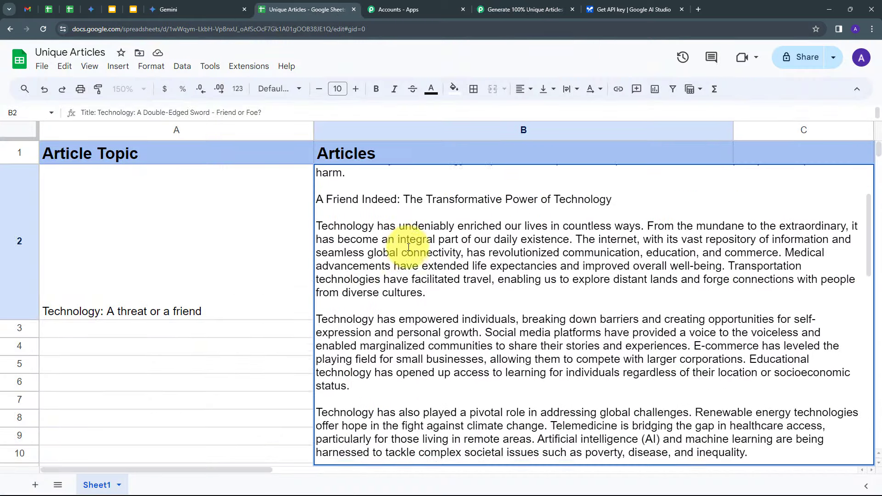
{"action": "scroll", "coordinate": [410, 243], "scroll_direction": "down", "scroll_amount": 10}
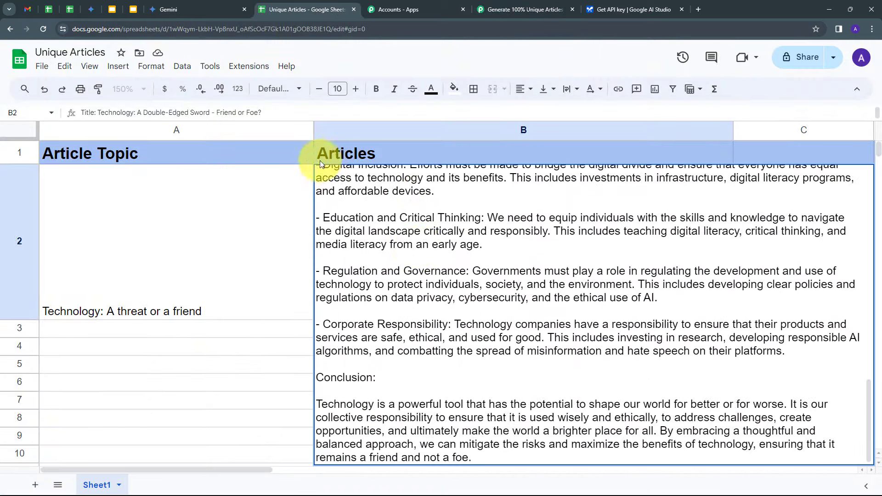
{"action": "key", "text": "Escape"}
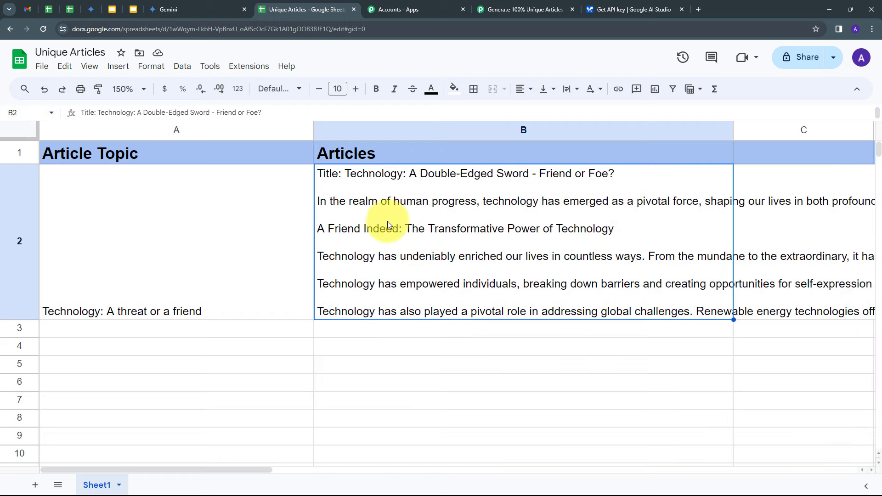
{"action": "double_click", "coordinate": [370, 211]}
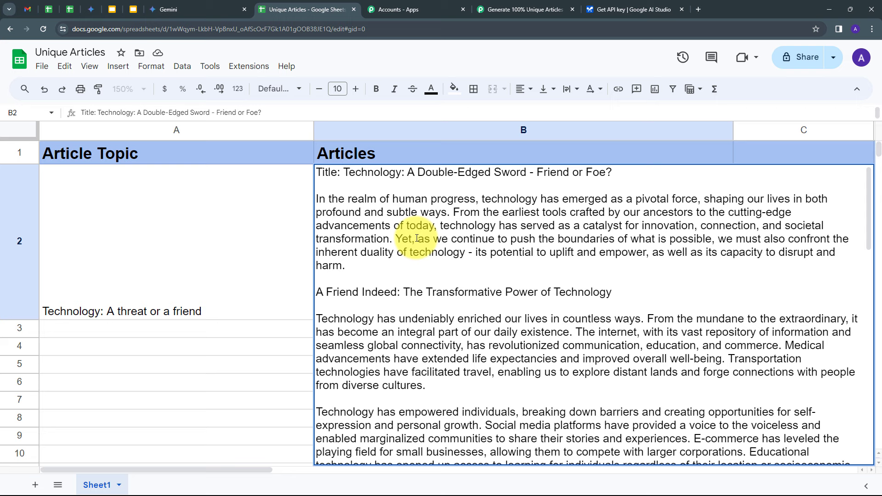
{"action": "left_click", "coordinate": [275, 225]}
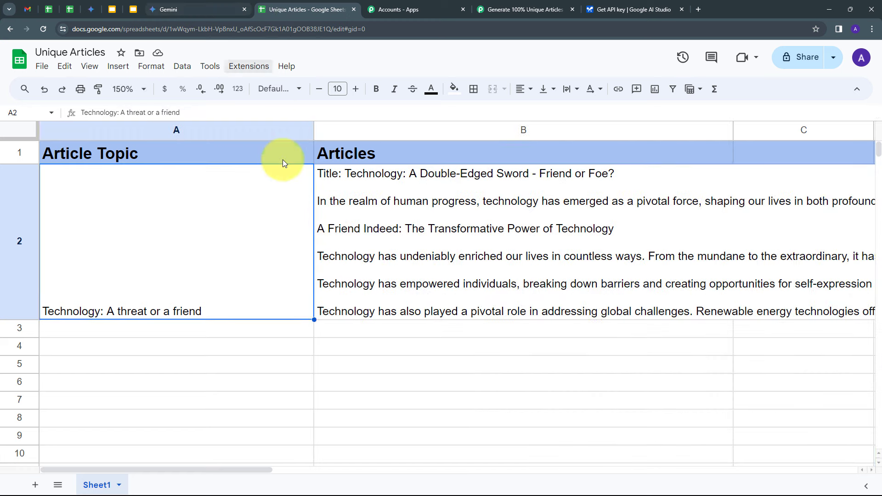
Enter the topic "marketing" in cell A3 of the Article Topic column and reload the spreadsheet to trigger the workflow's result
{"action": "double_click", "coordinate": [132, 332]}
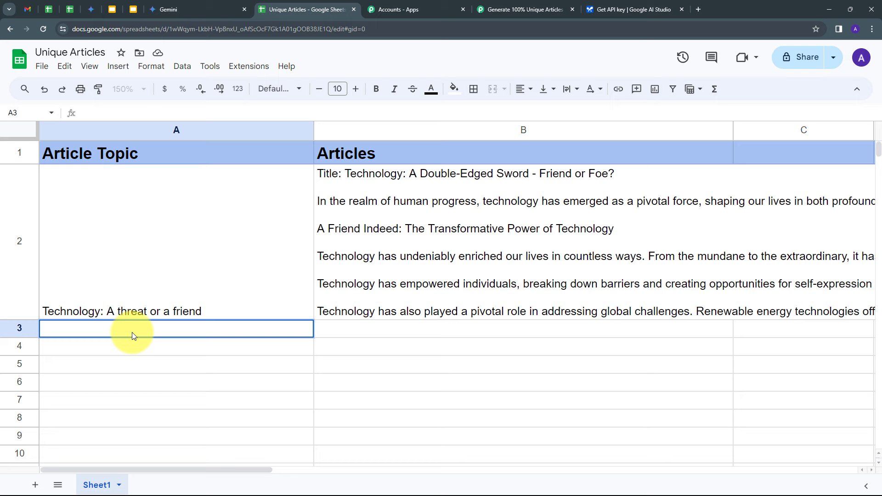
{"action": "type", "text": "marketing"}
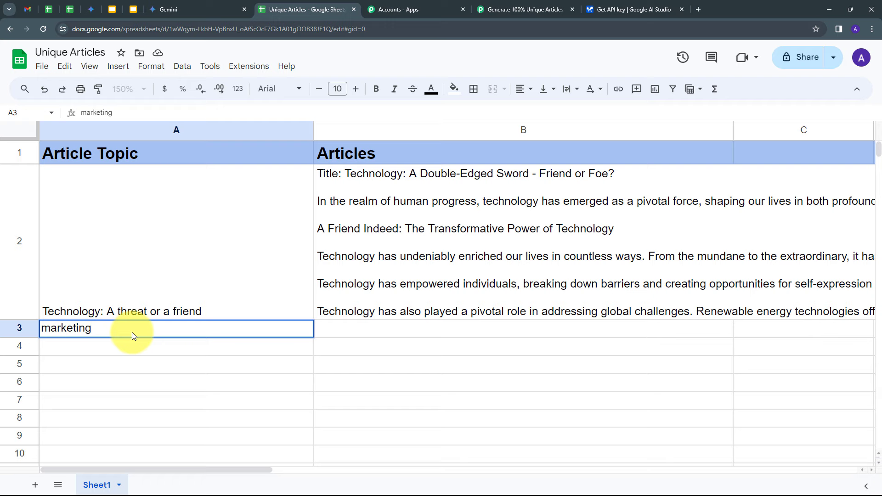
{"action": "key", "text": "Return"}
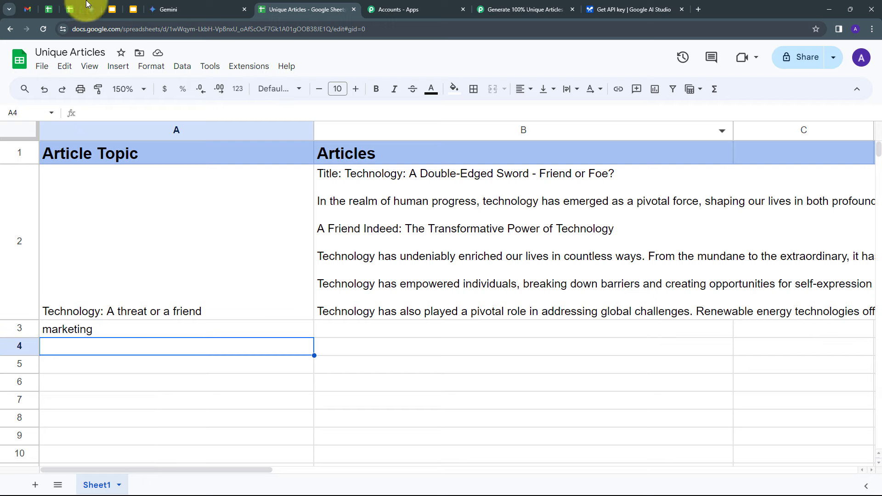
{"action": "left_click", "coordinate": [44, 29]}
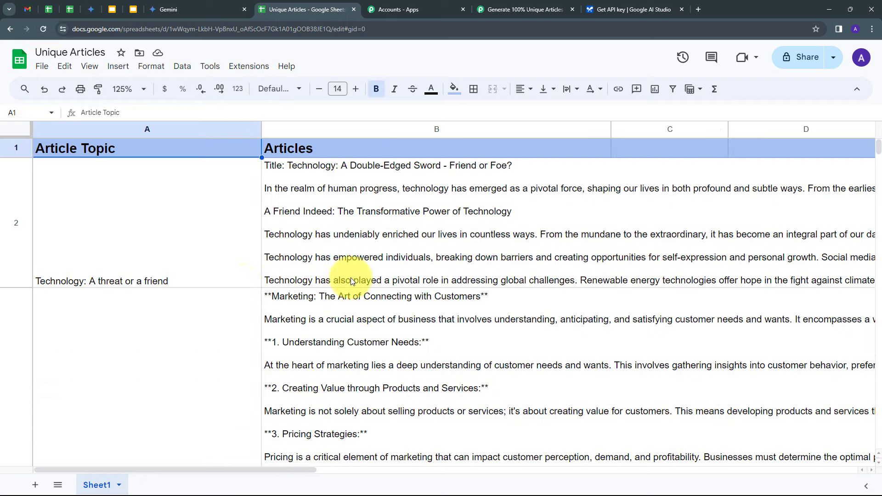
Open the content of cell B3 and read the generated marketing article from beginning to end
{"action": "scroll", "coordinate": [339, 285], "scroll_direction": "down", "scroll_amount": 3}
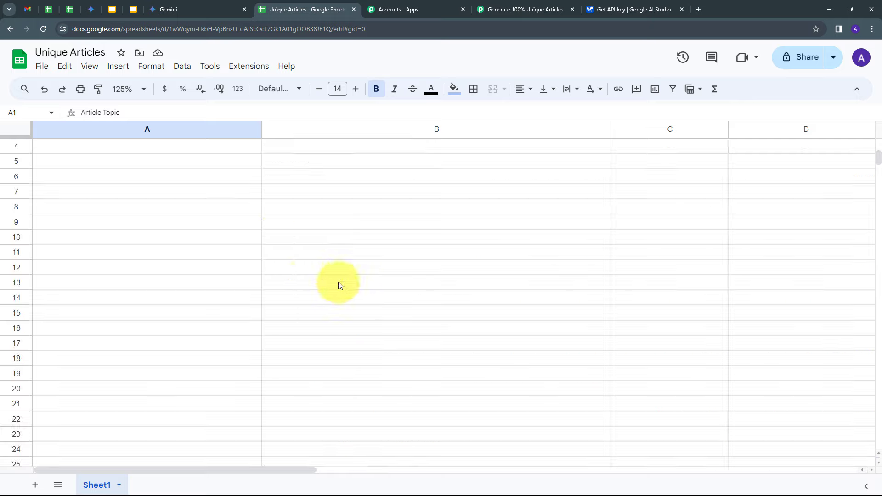
{"action": "scroll", "coordinate": [233, 272], "scroll_direction": "up", "scroll_amount": 3}
{"action": "double_click", "coordinate": [401, 332]}
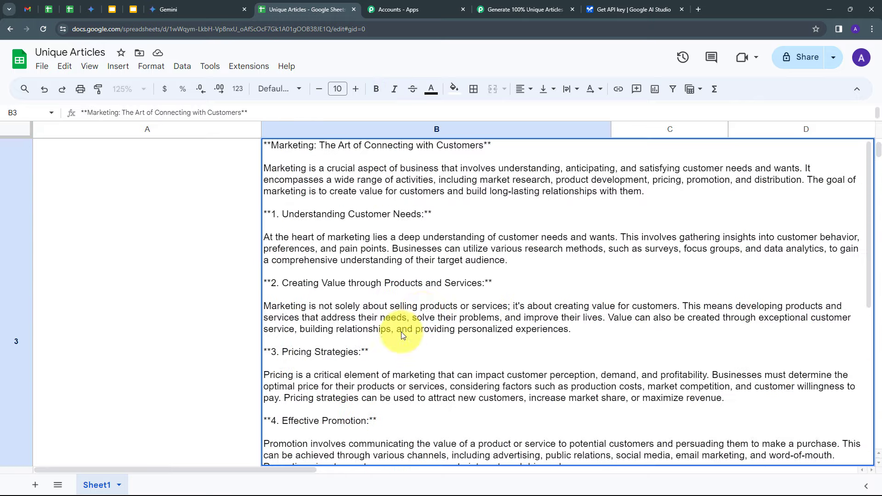
{"action": "scroll", "coordinate": [395, 294], "scroll_direction": "down", "scroll_amount": 2}
{"action": "scroll", "coordinate": [387, 289], "scroll_direction": "down", "scroll_amount": 5}
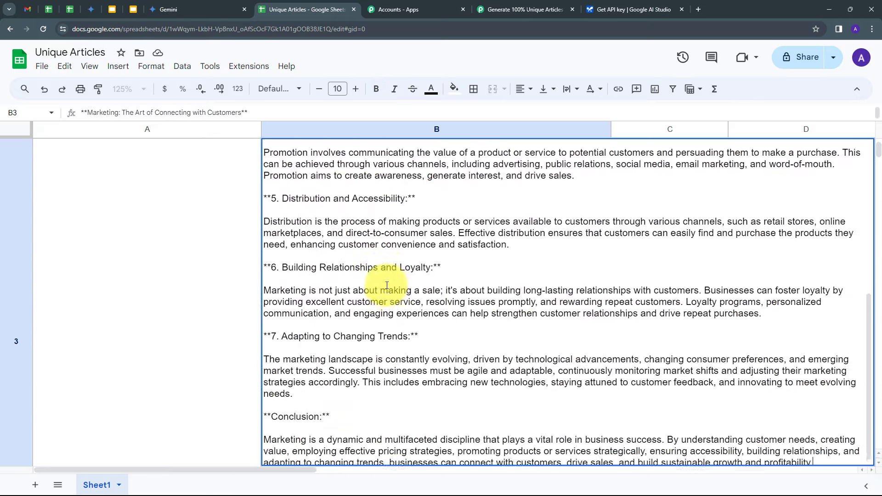
{"action": "scroll", "coordinate": [387, 286], "scroll_direction": "up", "scroll_amount": 6}
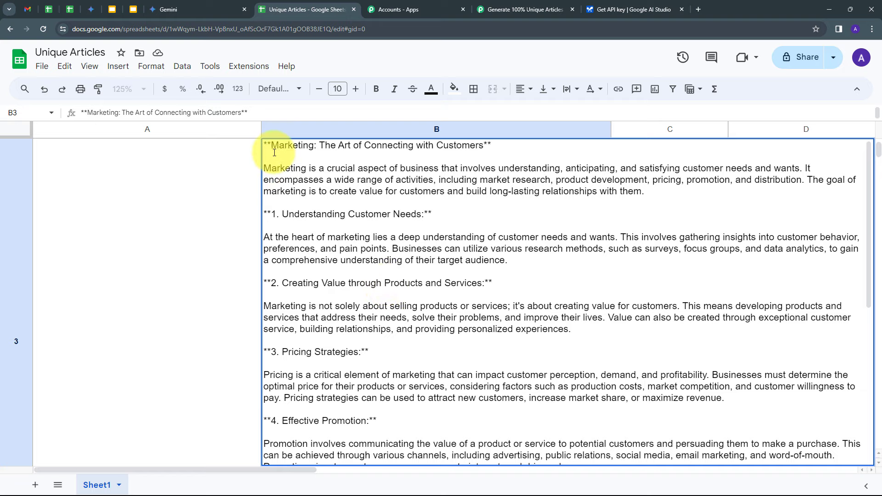
{"action": "scroll", "coordinate": [396, 266], "scroll_direction": "down", "scroll_amount": 5}
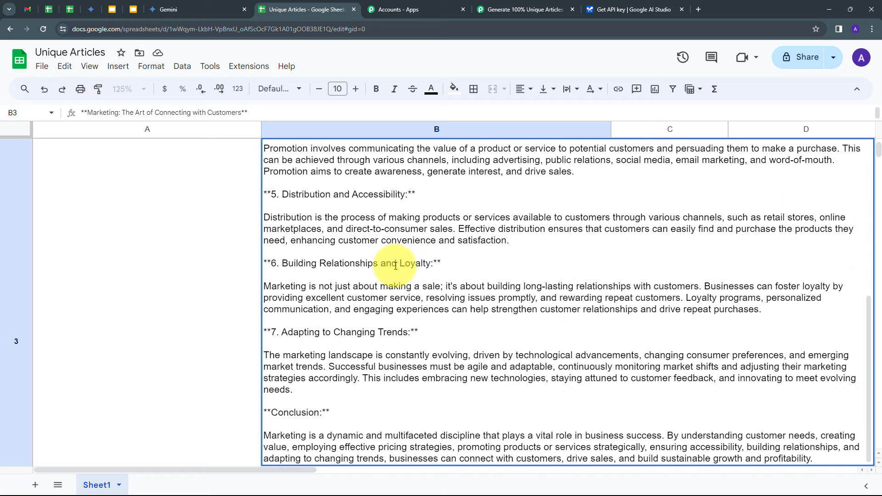
{"action": "scroll", "coordinate": [395, 266], "scroll_direction": "up", "scroll_amount": 5}
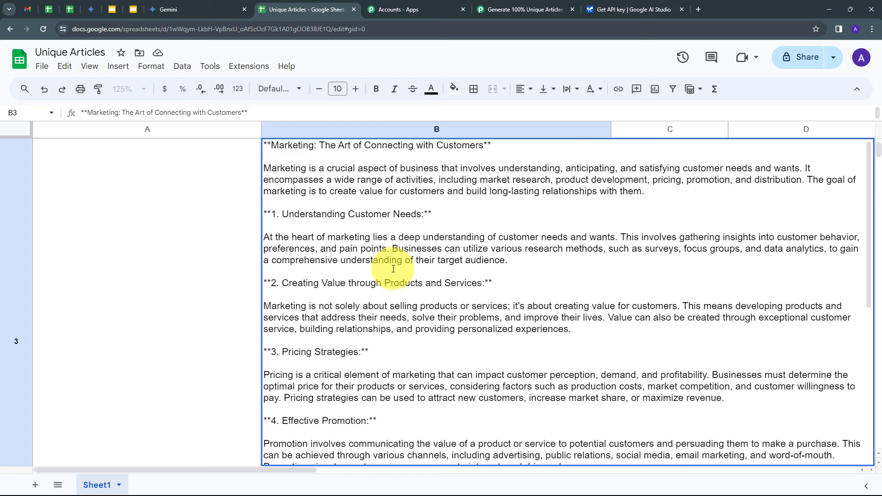
Switch back to the Pabbly Connect workflow and review its trigger and two action steps
{"action": "left_click", "coordinate": [518, 9]}
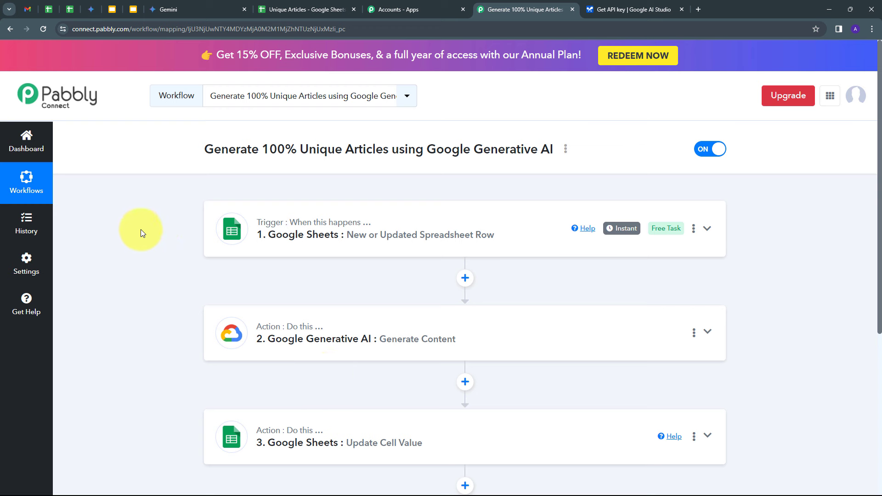
{"action": "mouse_move", "coordinate": [284, 228]}
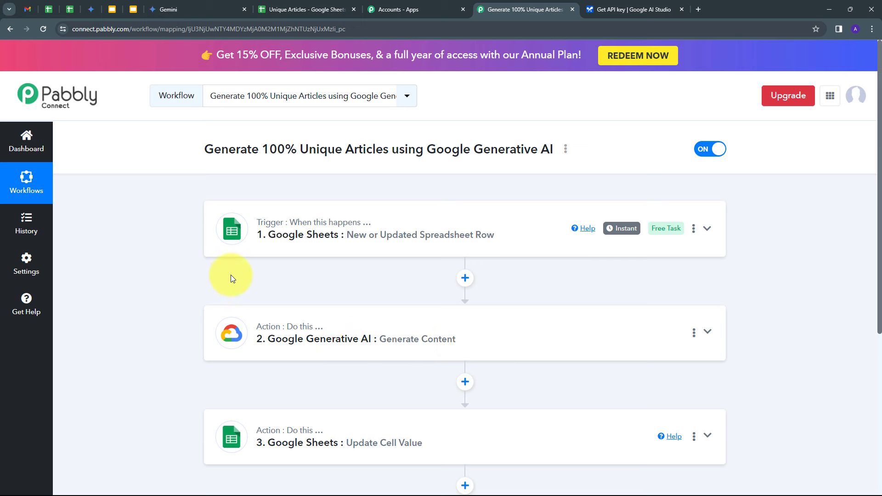
{"action": "scroll", "coordinate": [200, 276], "scroll_direction": "down", "scroll_amount": 1}
{"action": "scroll", "coordinate": [200, 275], "scroll_direction": "down", "scroll_amount": 1}
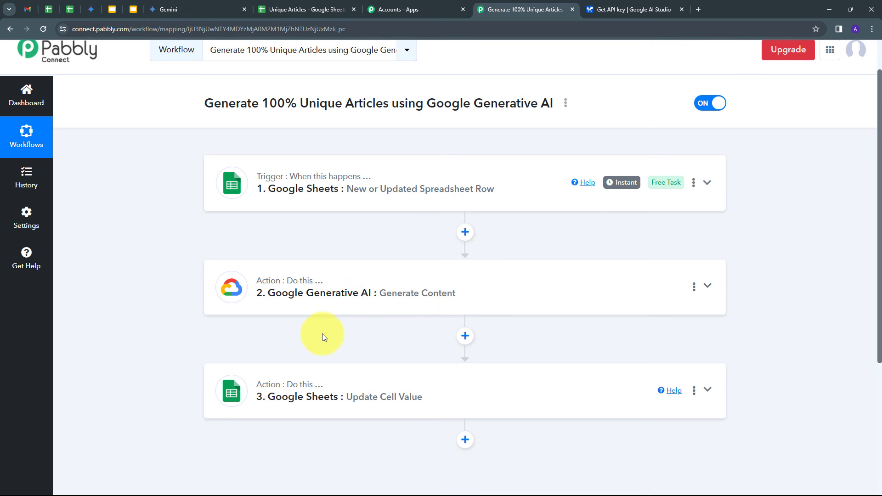